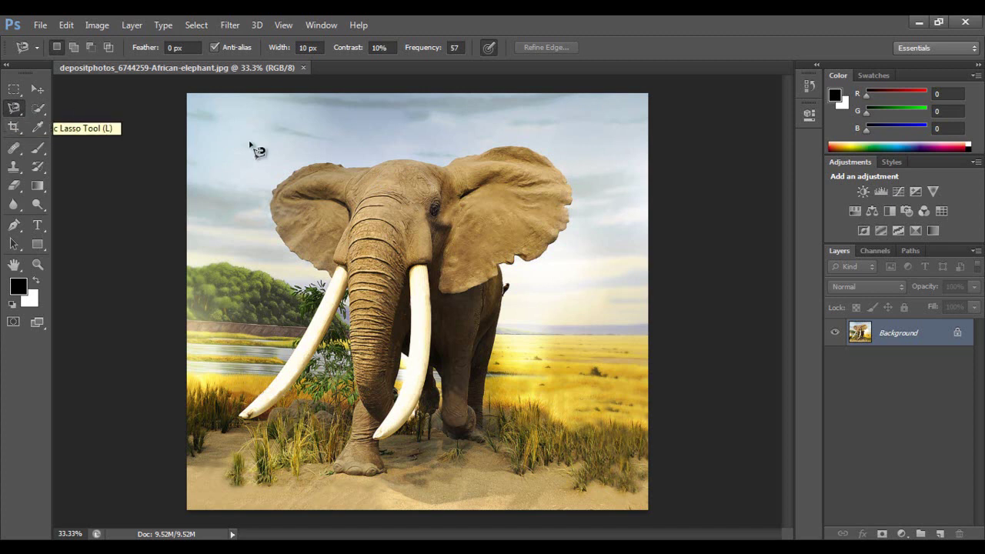
# Step: Select the Magnetic Lasso tool and zoom in on the elephant photo
pyautogui.click(14, 108)
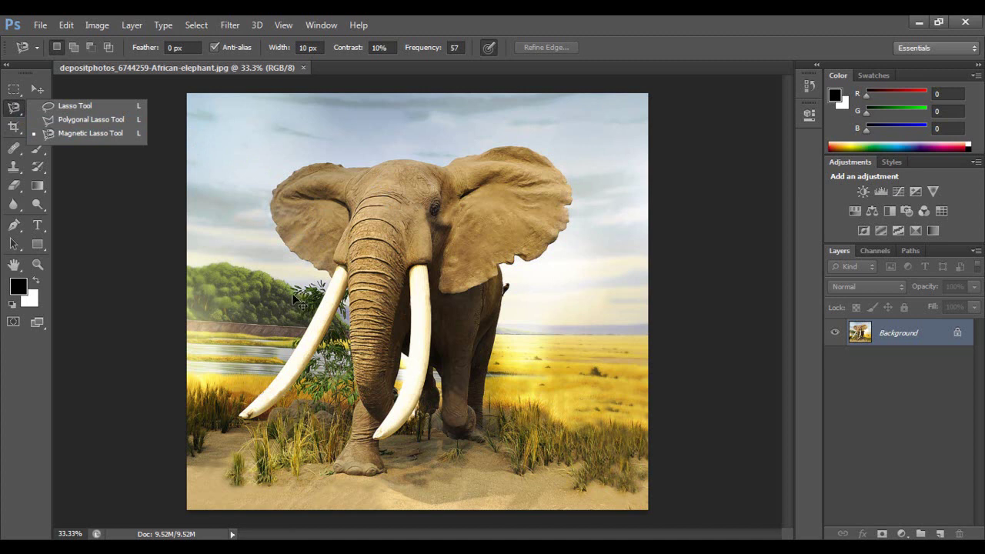
pyautogui.hotkey('ctrl', '+')
pyautogui.hotkey('ctrl', '+')
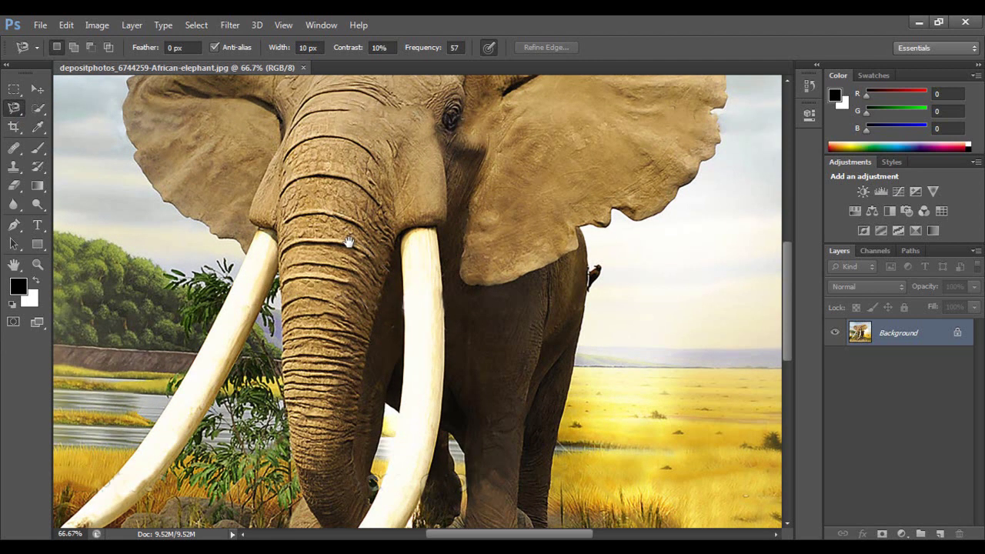
# Step: Pan around the elephant's head and ears, zoom to 200%, then back to 100%
pyautogui.moveTo(349, 241); pyautogui.dragTo(386, 381)
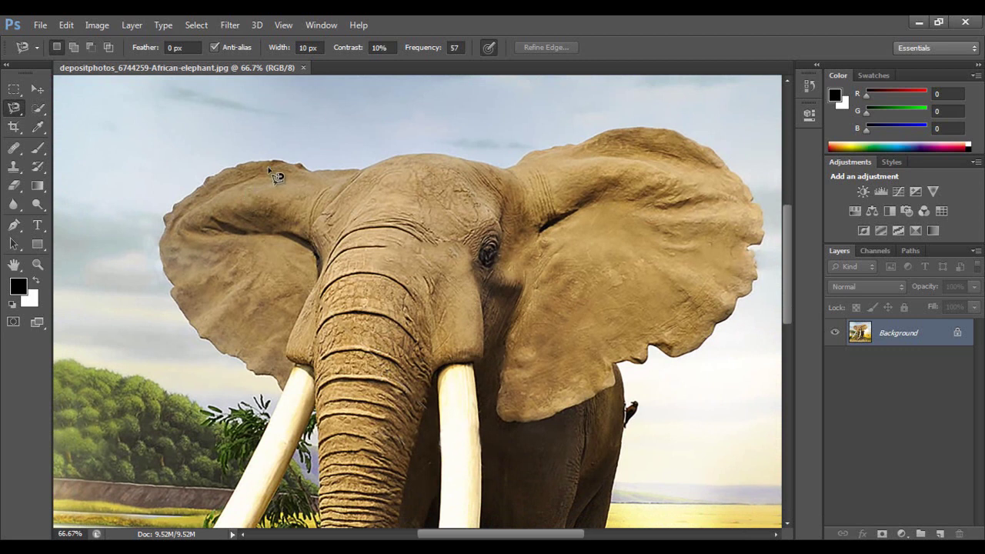
pyautogui.moveTo(351, 213); pyautogui.dragTo(306, 220)
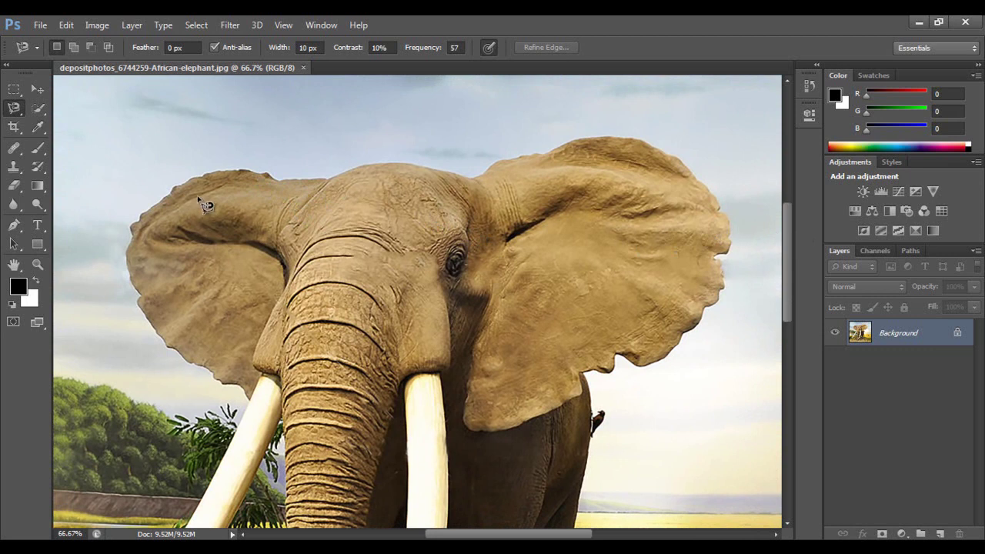
pyautogui.moveTo(788, 279)
pyautogui.mouseDown()
pyautogui.moveTo(782, 341)
pyautogui.moveTo(790, 271)
pyautogui.moveTo(791, 293)
pyautogui.moveTo(791, 283)
pyautogui.mouseUp()
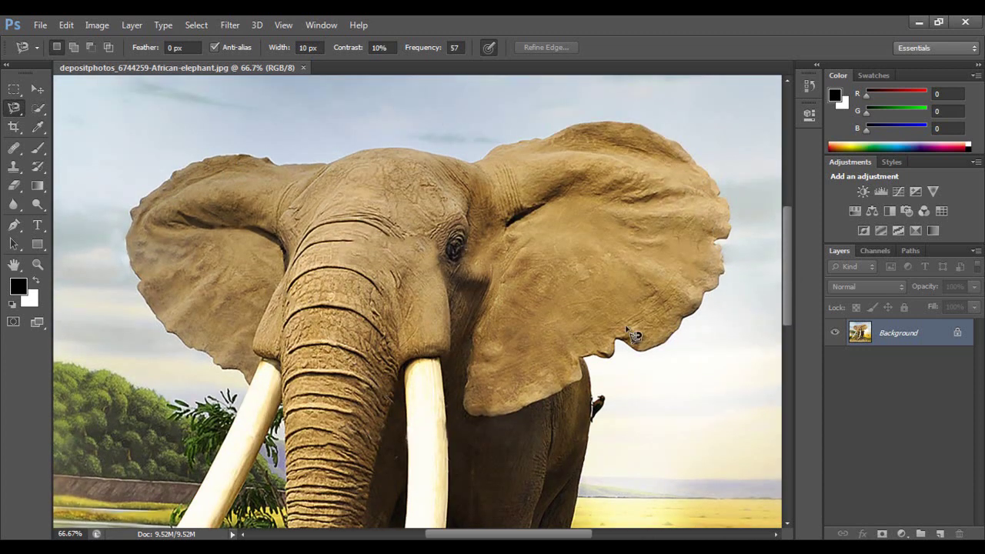
pyautogui.moveTo(792, 298); pyautogui.dragTo(781, 372)
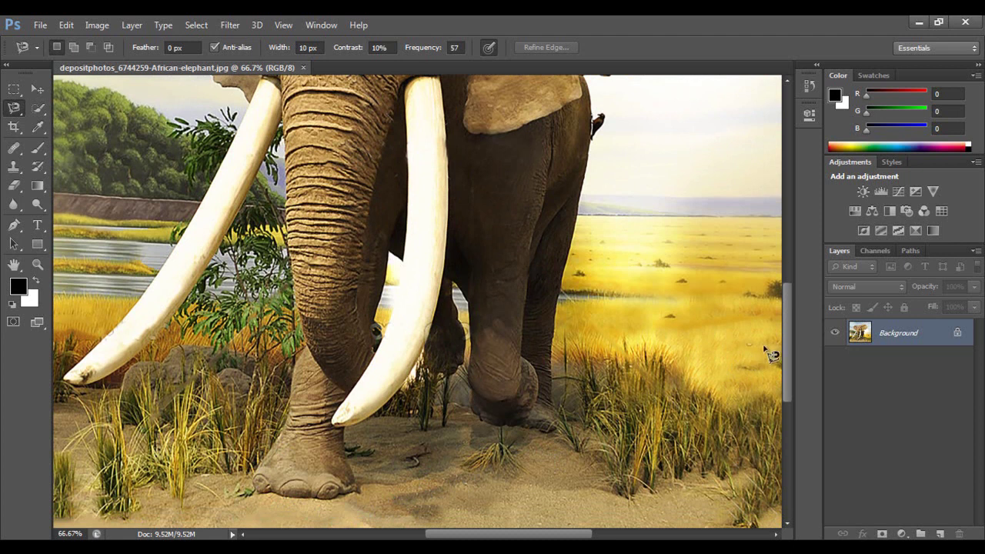
pyautogui.moveTo(786, 346); pyautogui.dragTo(795, 279)
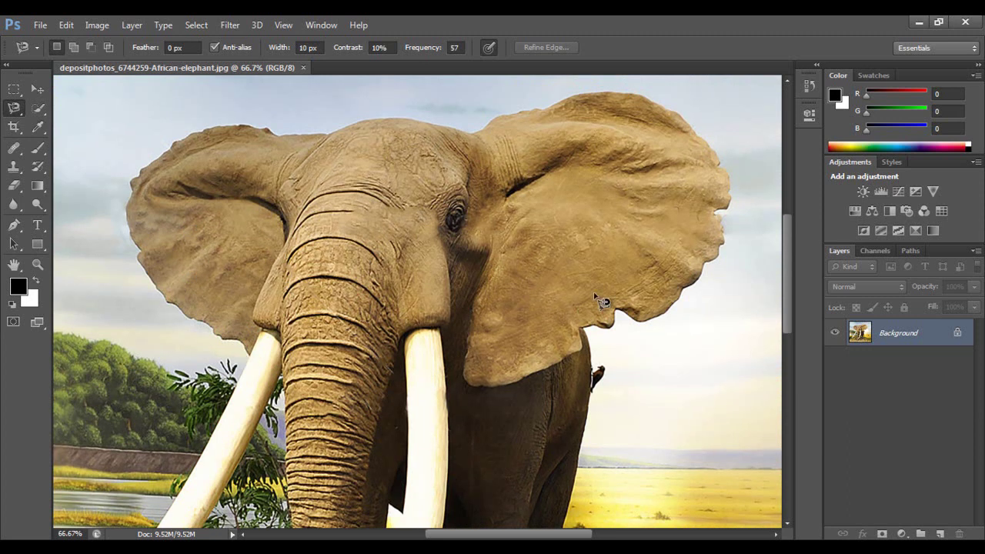
pyautogui.moveTo(787, 257); pyautogui.dragTo(792, 237)
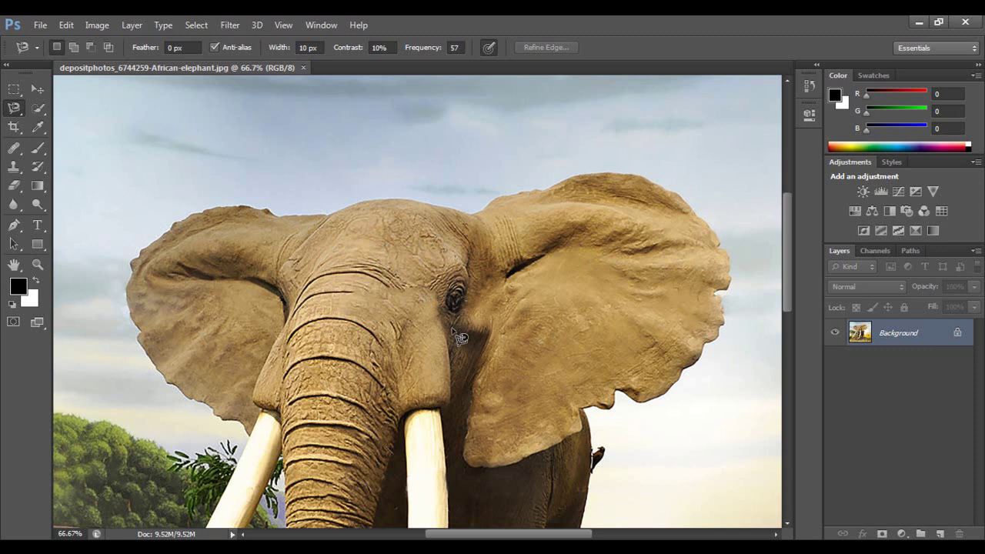
pyautogui.hotkey('ctrl', '+')
pyautogui.hotkey('ctrl', '+')
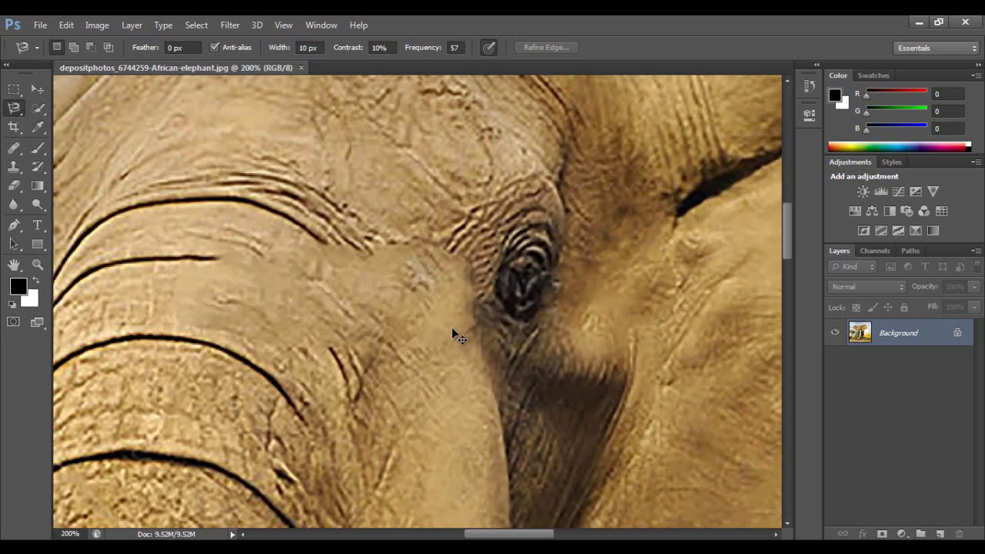
pyautogui.hotkey('ctrl', '-')
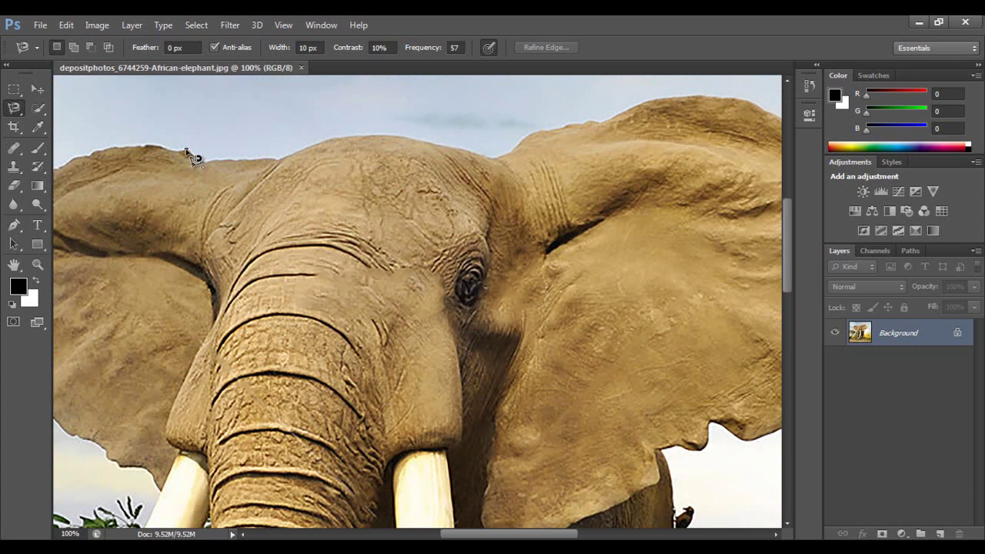
# Step: Trace the magnetic lasso from the left ear edge over the head top and around the right ear
pyautogui.click(186, 150)
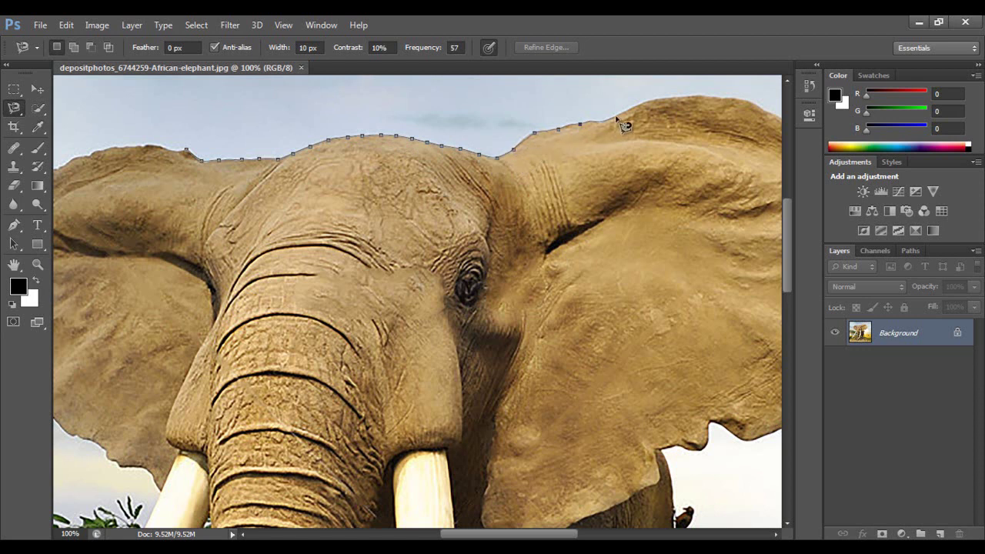
pyautogui.moveTo(630, 123); pyautogui.dragTo(481, 188)
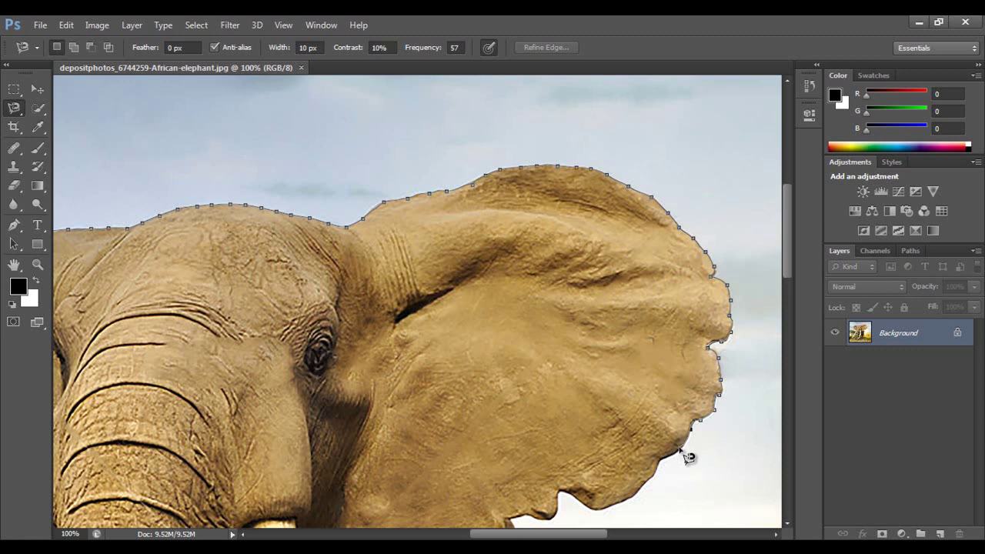
# Step: Continue the lasso path down the right side, around the back legs and feet to the tusk tip
pyautogui.moveTo(678, 450); pyautogui.dragTo(669, 248)
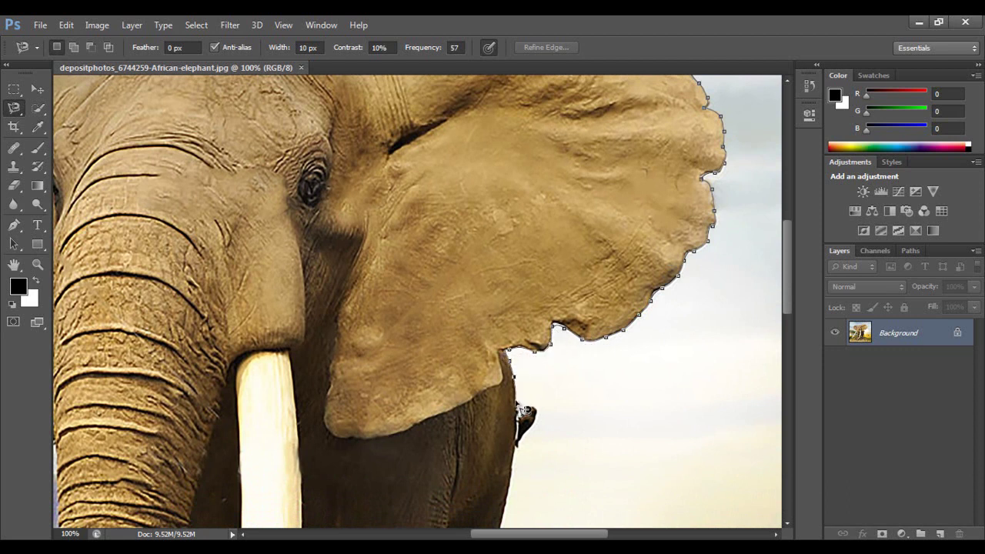
pyautogui.scroll(-3, 519, 435)
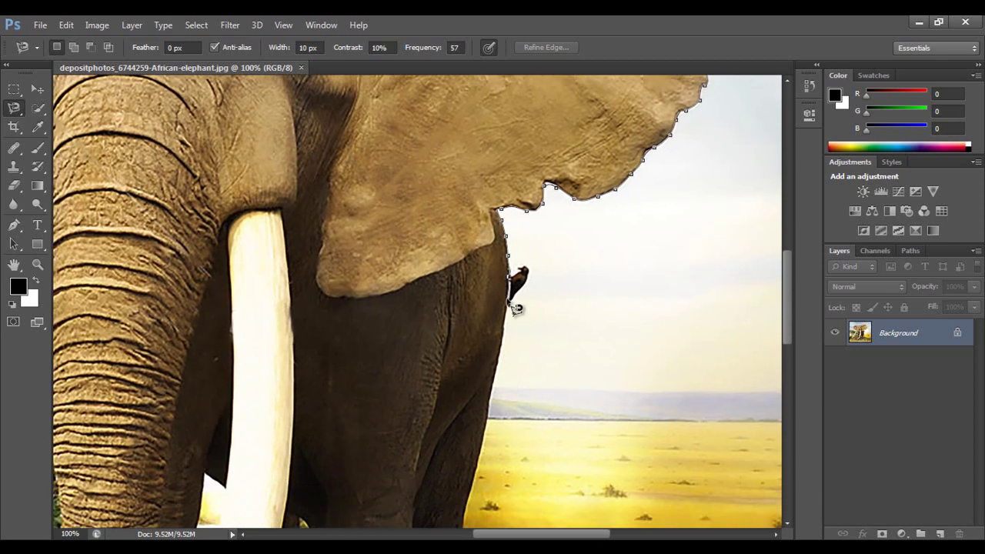
pyautogui.scroll(-2, 497, 407)
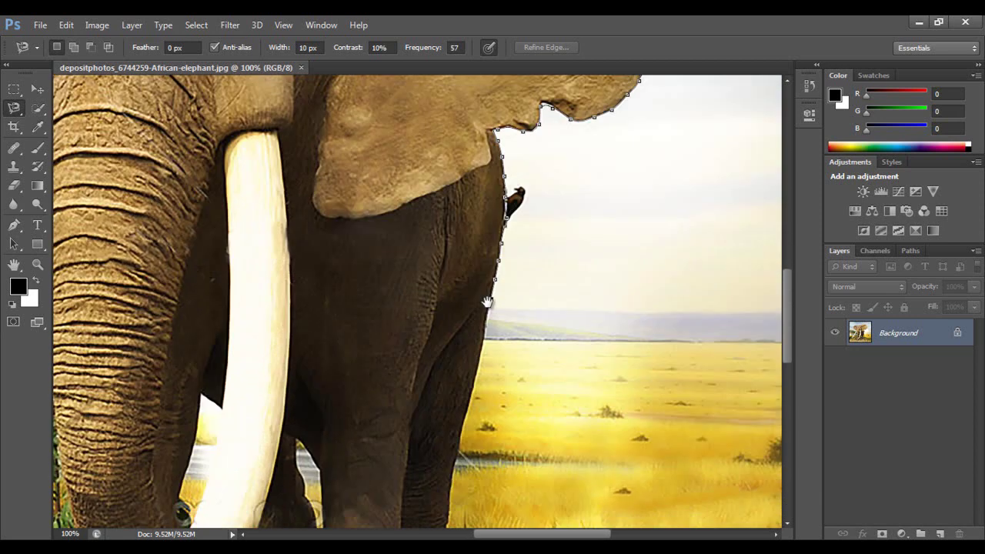
pyautogui.scroll(-2, 489, 300)
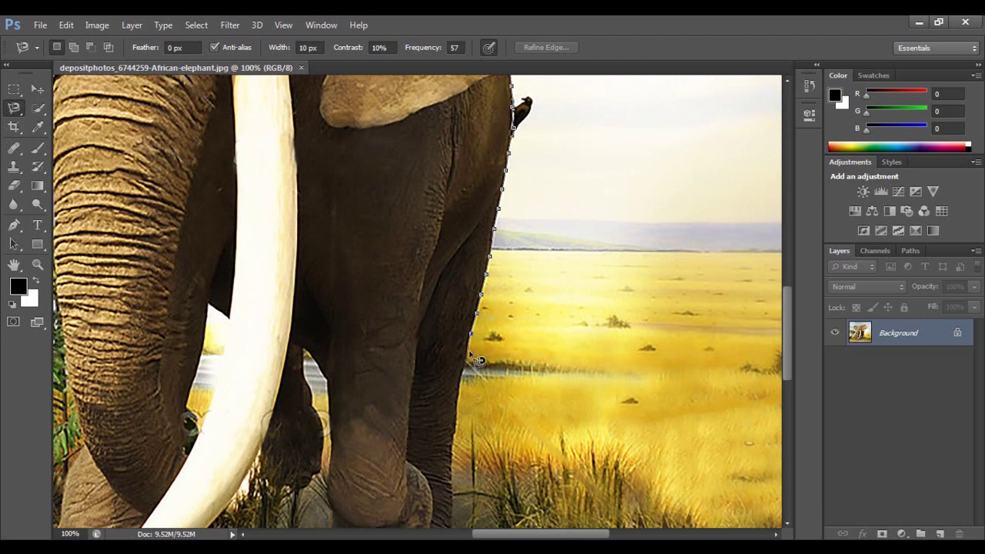
pyautogui.scroll(-3, 460, 382)
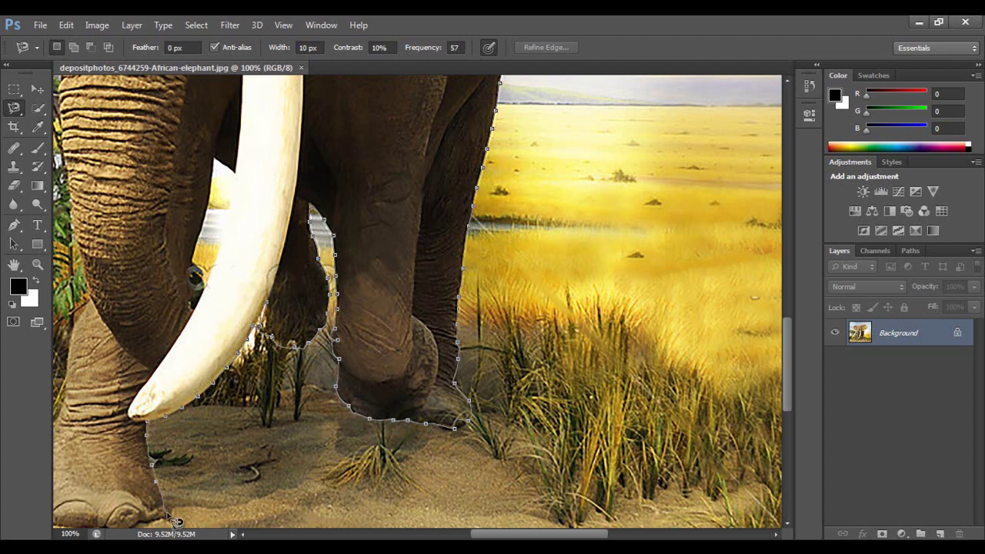
# Step: Trace around the front foot, trunk and both tusks, then up the left ear toward the start
pyautogui.moveTo(158, 514); pyautogui.dragTo(358, 382)
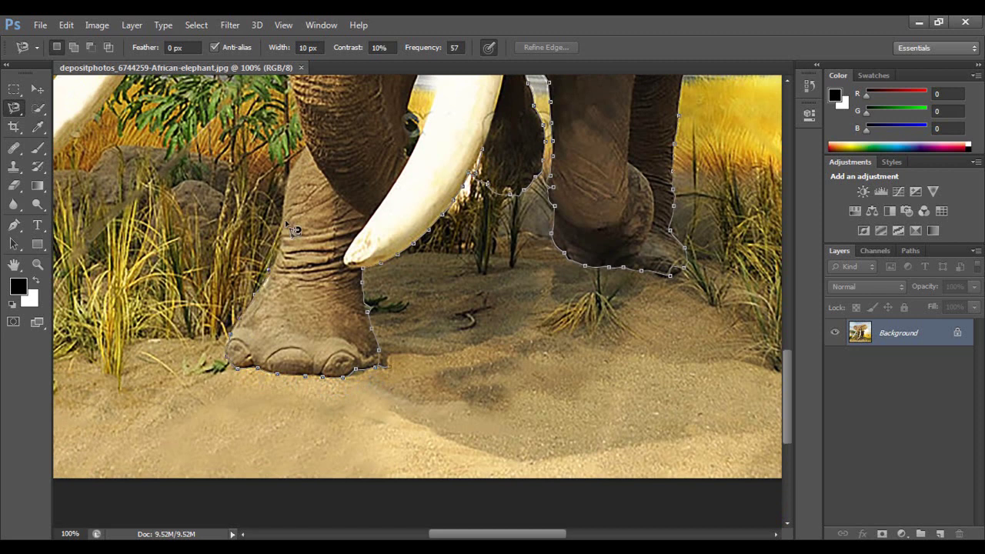
pyautogui.moveTo(314, 153); pyautogui.dragTo(385, 402)
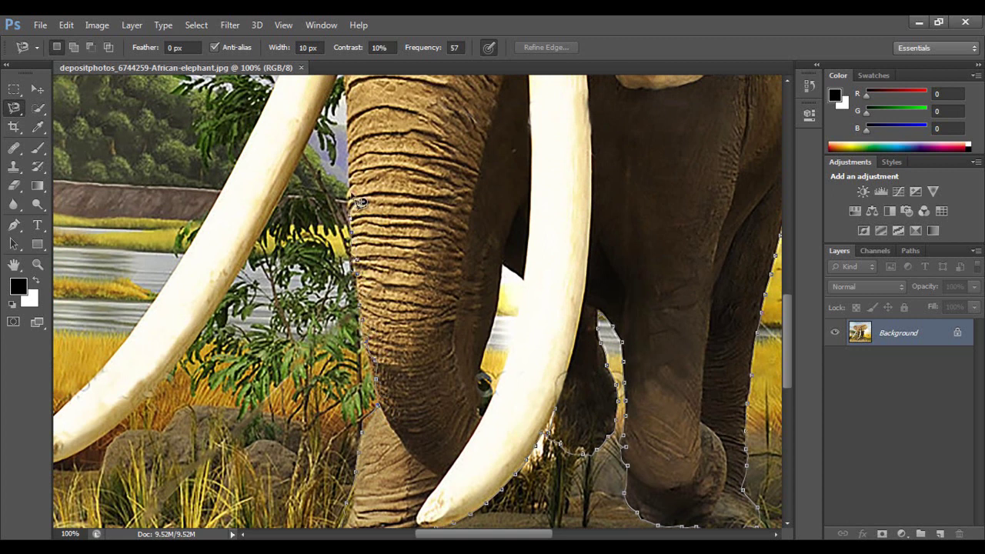
pyautogui.moveTo(348, 99); pyautogui.dragTo(399, 240)
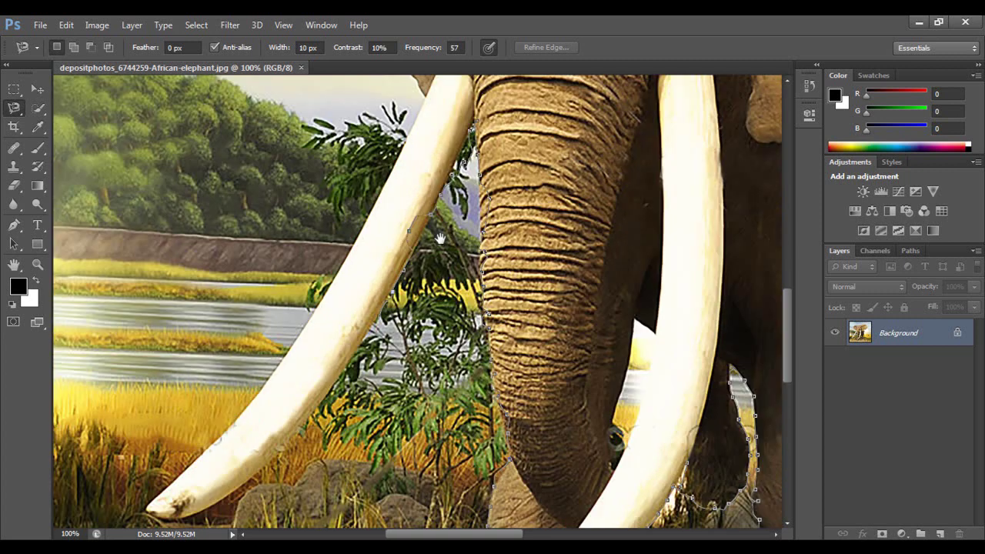
pyautogui.moveTo(296, 431); pyautogui.dragTo(458, 215)
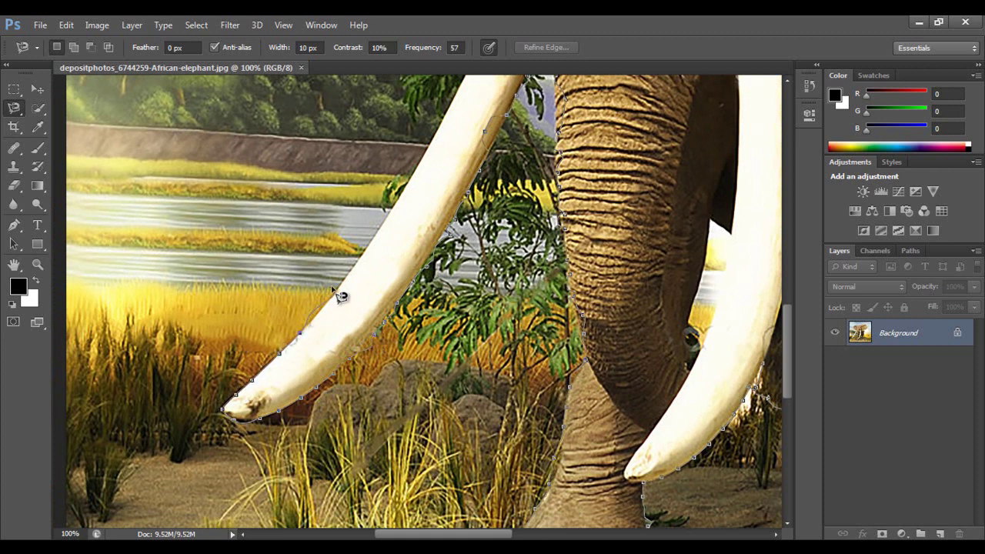
pyautogui.moveTo(394, 222); pyautogui.dragTo(312, 460)
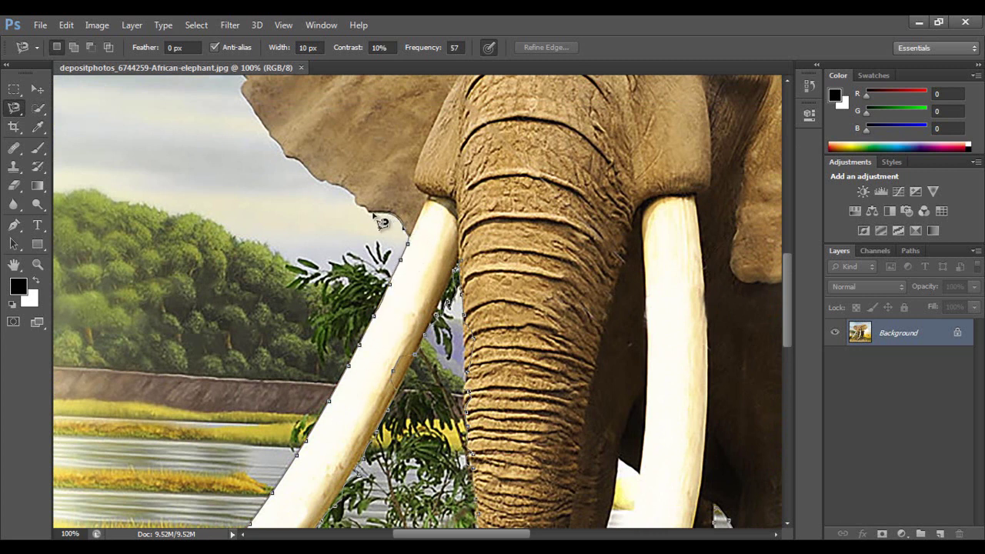
pyautogui.moveTo(331, 193); pyautogui.dragTo(477, 445)
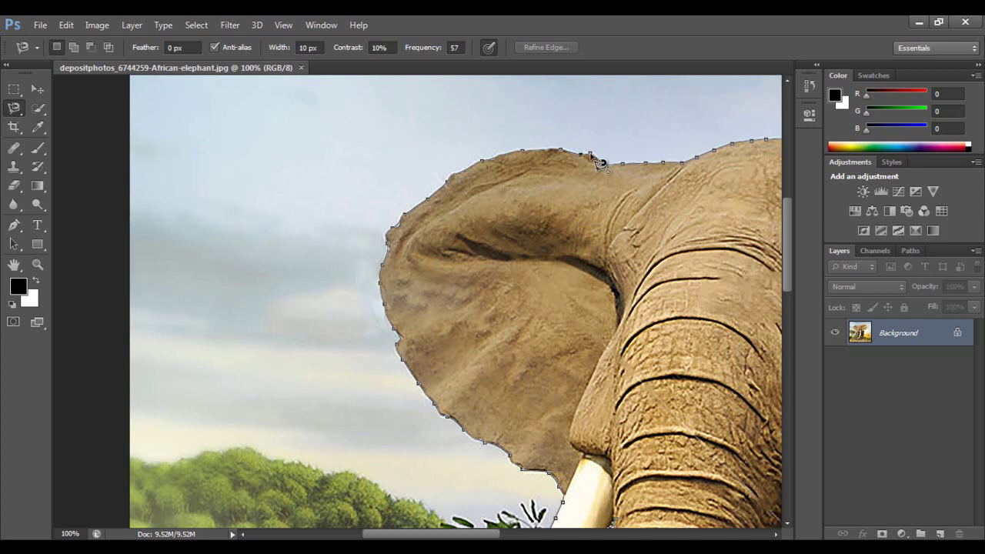
# Step: Close the lasso outline into a selection, then view the tusks and legs at 100%
pyautogui.doubleClick(599, 163)
pyautogui.moveTo(626, 220); pyautogui.dragTo(391, 167)
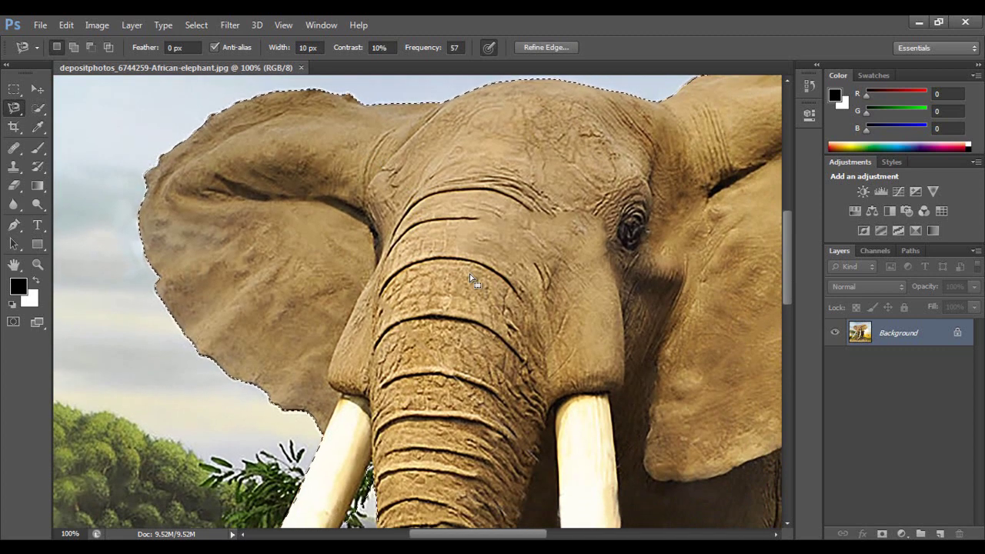
pyautogui.hotkey('ctrl', '-')
pyautogui.hotkey('ctrl', '-')
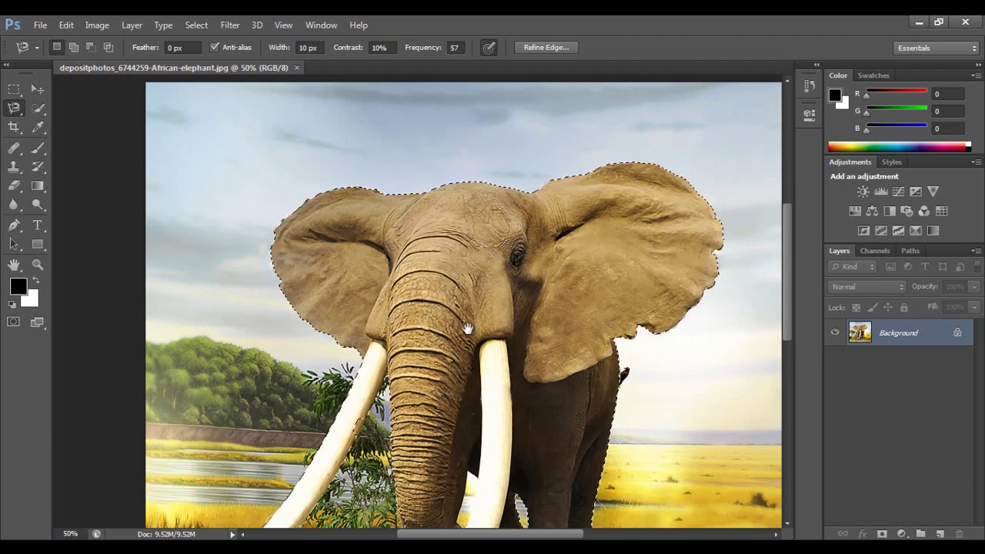
pyautogui.moveTo(469, 329); pyautogui.dragTo(411, 222)
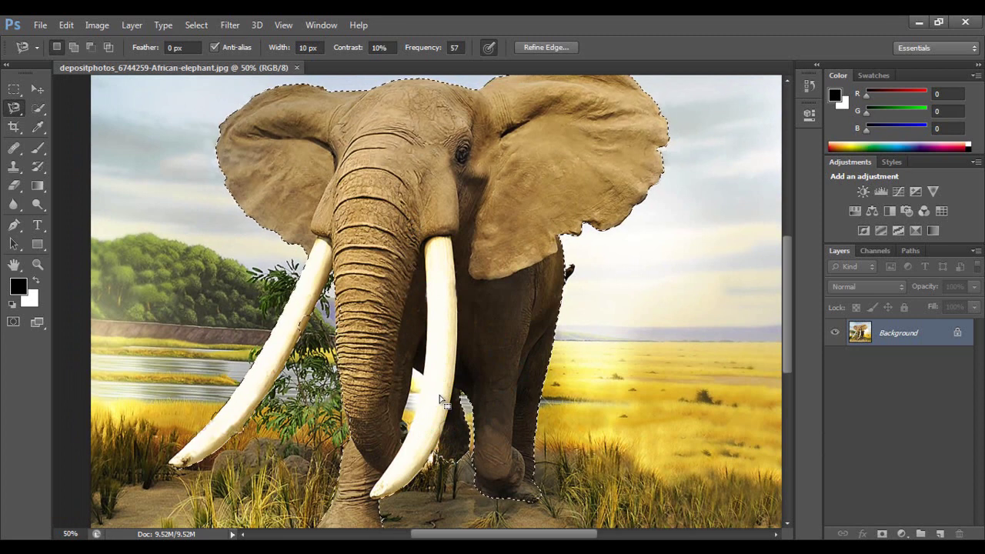
pyautogui.hotkey('ctrl', '+')
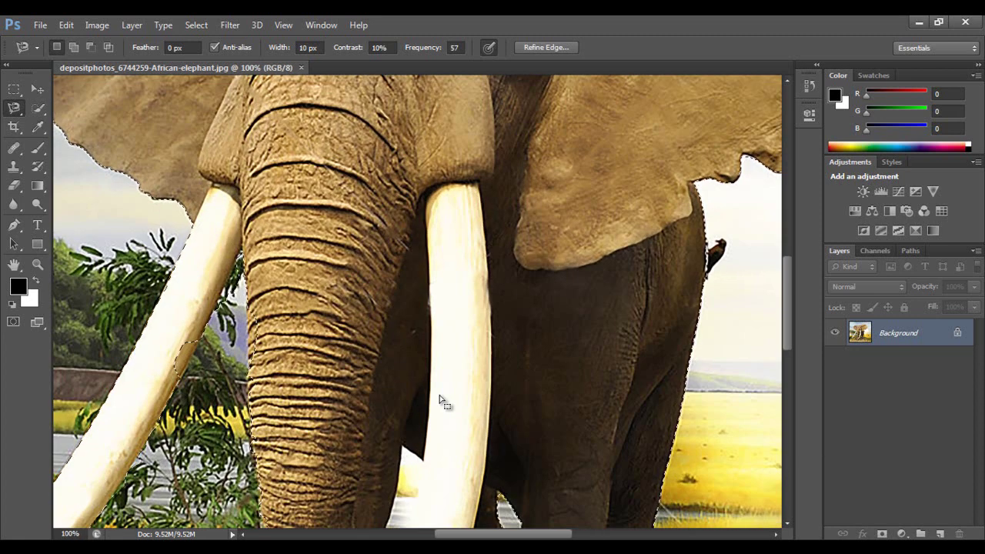
pyautogui.moveTo(435, 413); pyautogui.dragTo(456, 193)
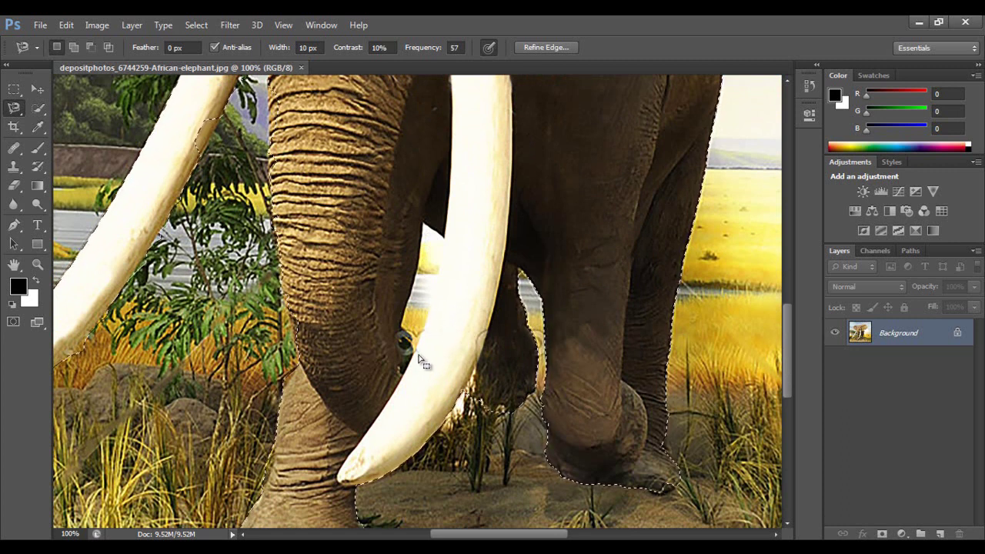
# Step: Subtract the background gap beside the tusk from the selection using Alt with the Magnetic Lasso
pyautogui.press('alt')
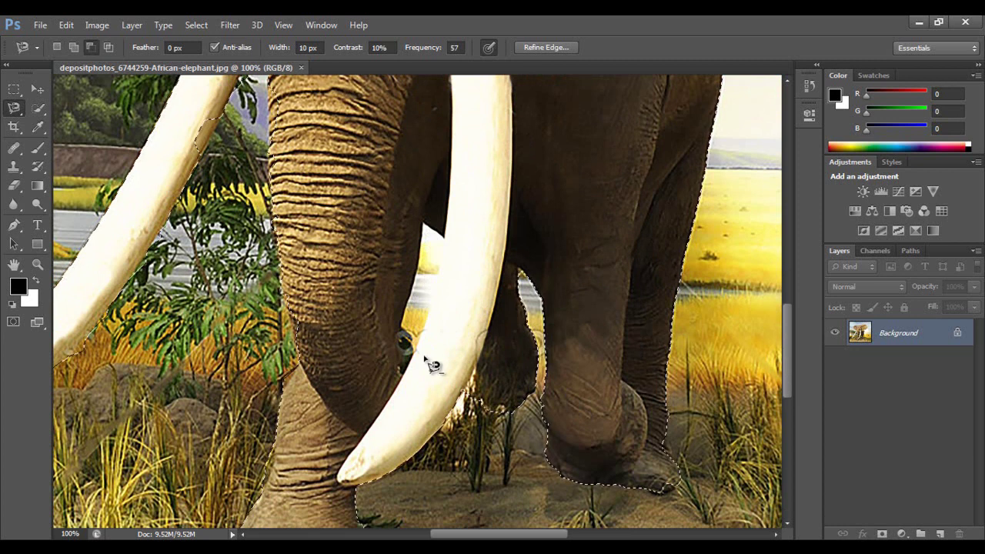
pyautogui.click(415, 347)
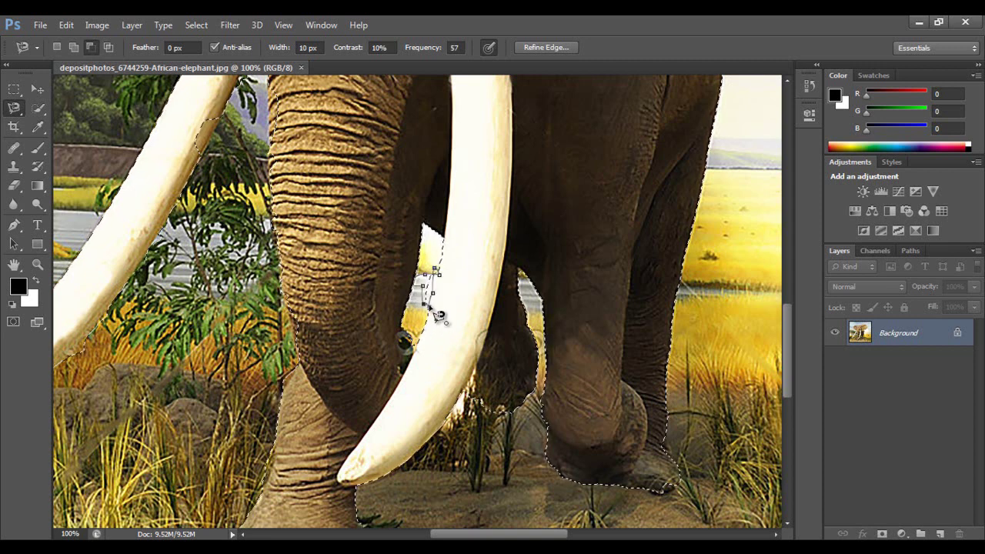
pyautogui.doubleClick(451, 272)
# Step: Subtract the background gaps along and between the legs from the selection
pyautogui.keyDown('shift'); pyautogui.click(477, 329); pyautogui.keyUp('shift')
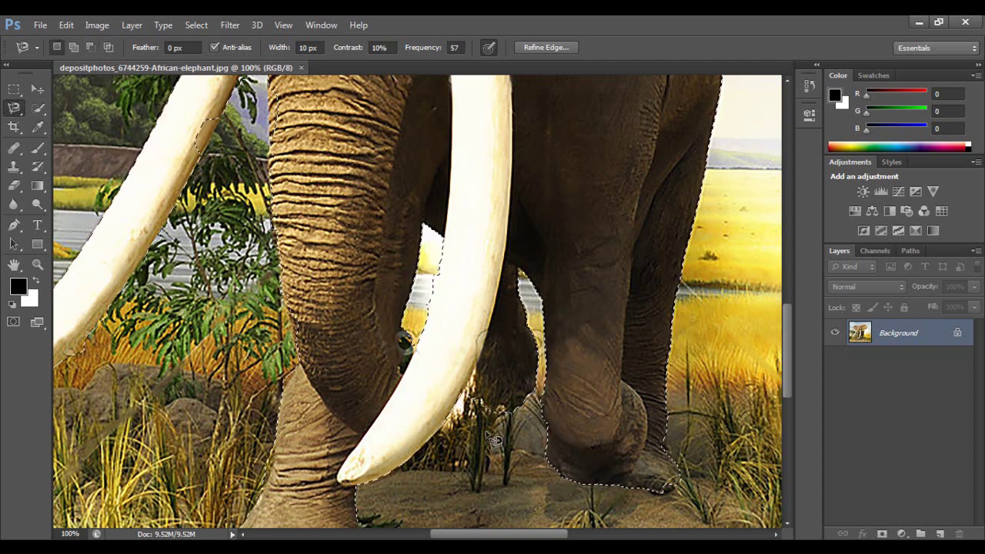
pyautogui.moveTo(567, 345); pyautogui.dragTo(397, 464)
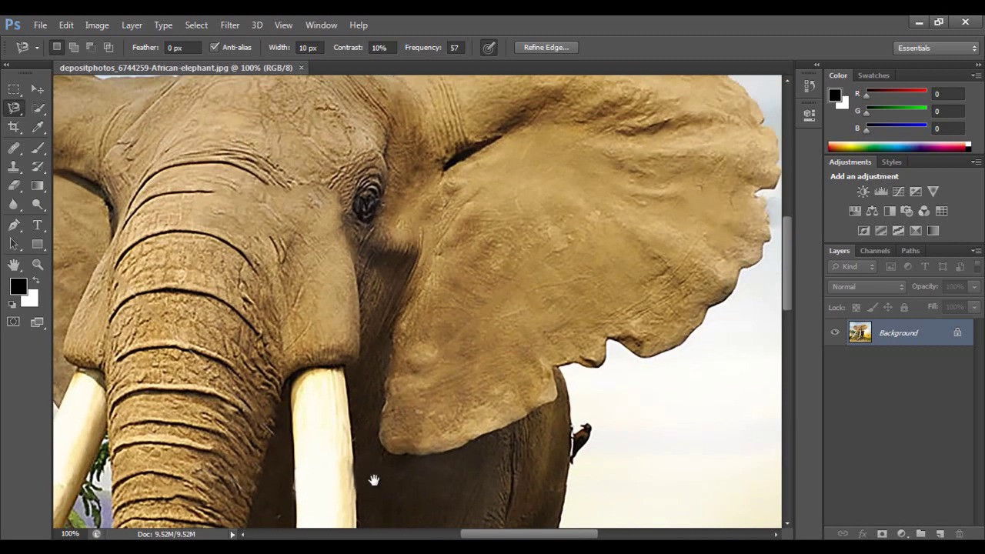
pyautogui.moveTo(539, 283)
pyautogui.mouseDown()
pyautogui.moveTo(439, 440)
pyautogui.moveTo(651, 253)
pyautogui.moveTo(436, 93)
pyautogui.mouseUp()
pyautogui.moveTo(492, 331); pyautogui.dragTo(512, 167)
pyautogui.press('Return')
pyautogui.click(411, 337)
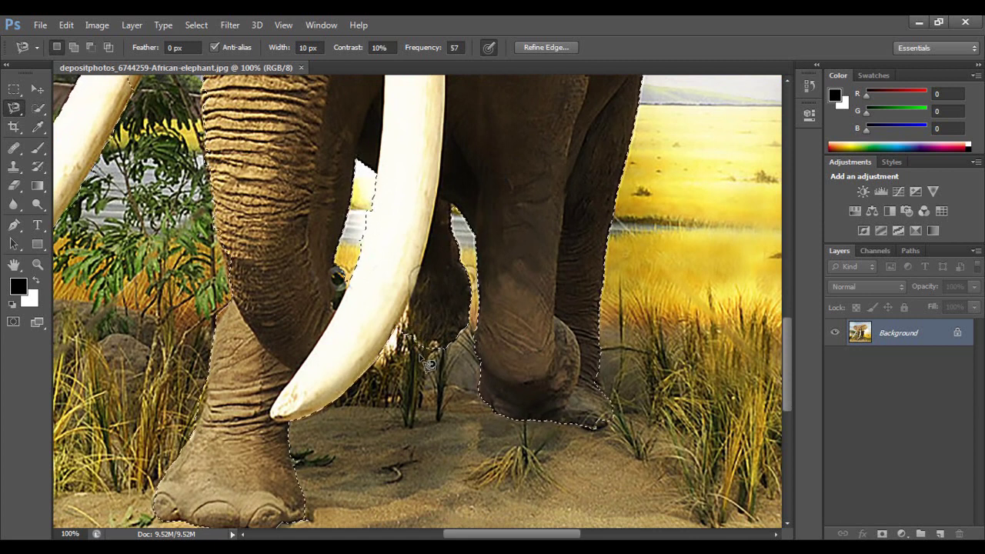
pyautogui.click(411, 337)
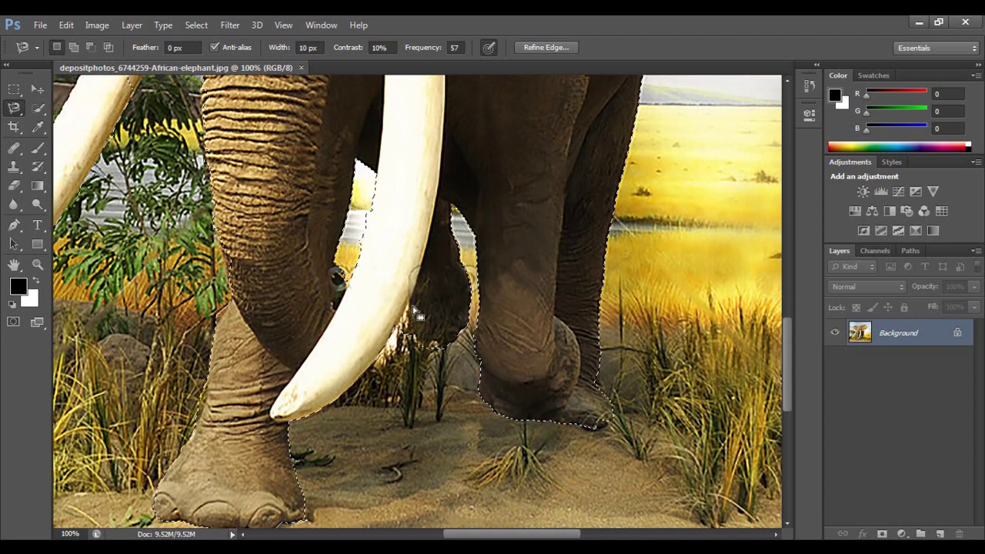
# Step: Switch to the Polygonal Lasso and subtract the small patch between tusk and leg
pyautogui.rightClick(9, 110)
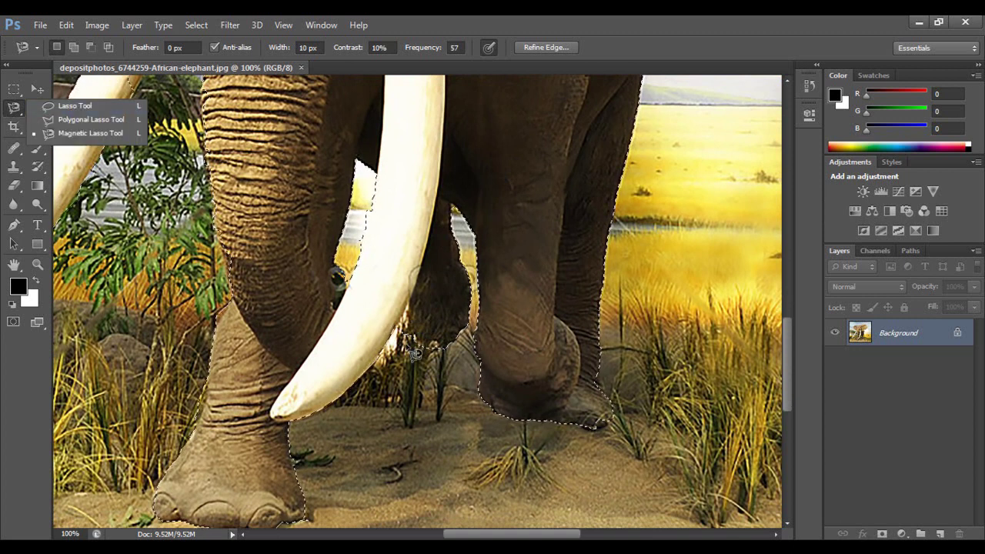
pyautogui.click(87, 119)
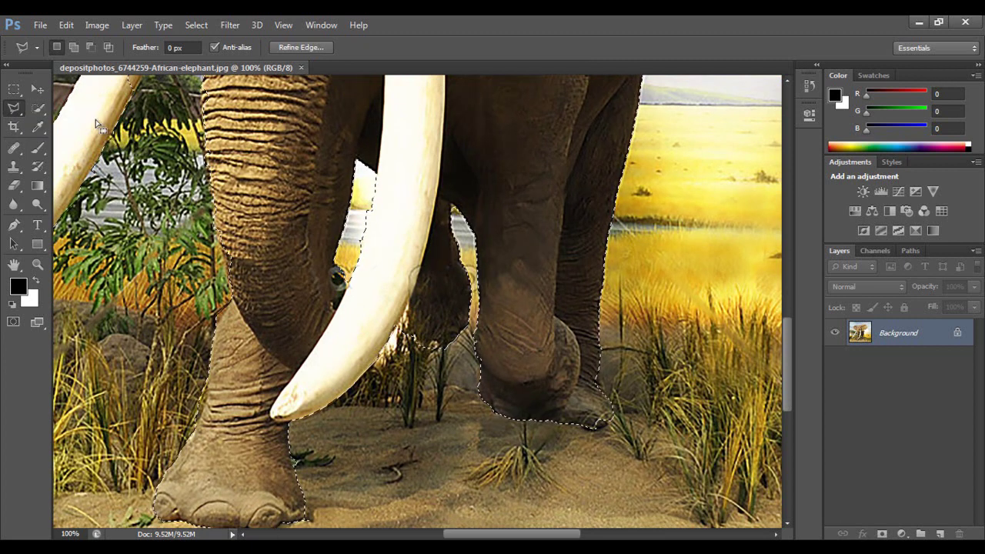
pyautogui.press('alt')
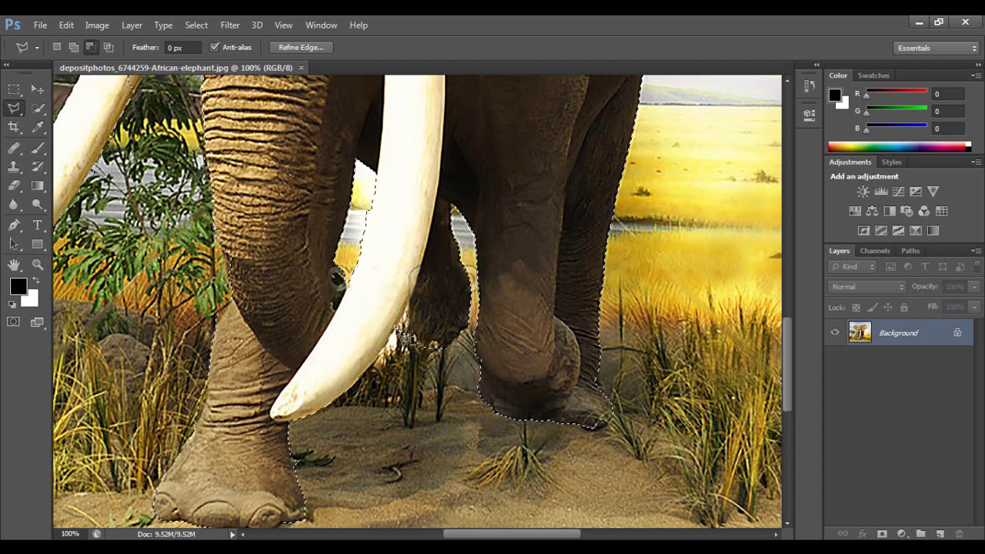
pyautogui.click(410, 342)
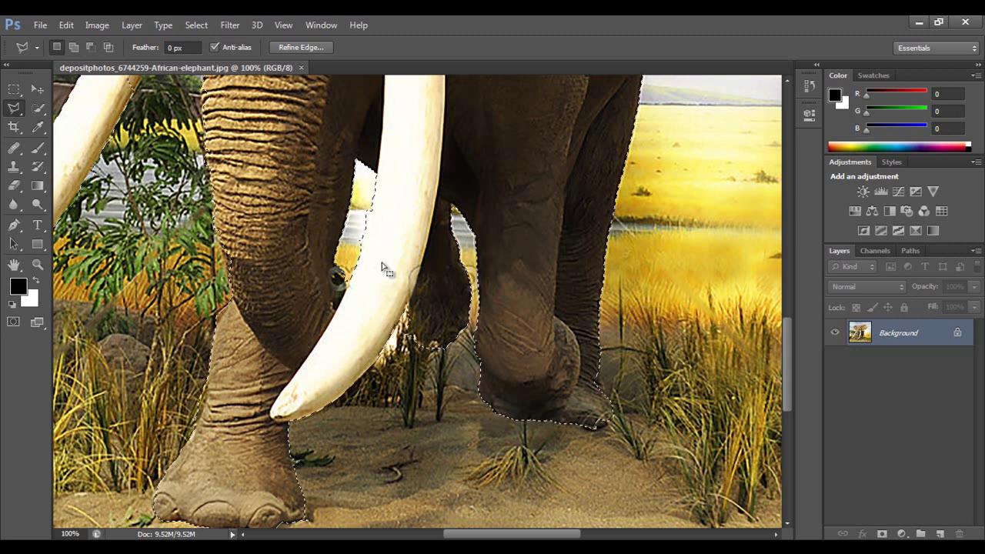
# Step: Check the selection around the head, then copy the elephant with Edit > Copy
pyautogui.scroll(5, 523, 317)
pyautogui.hscroll(3, 361, 362)
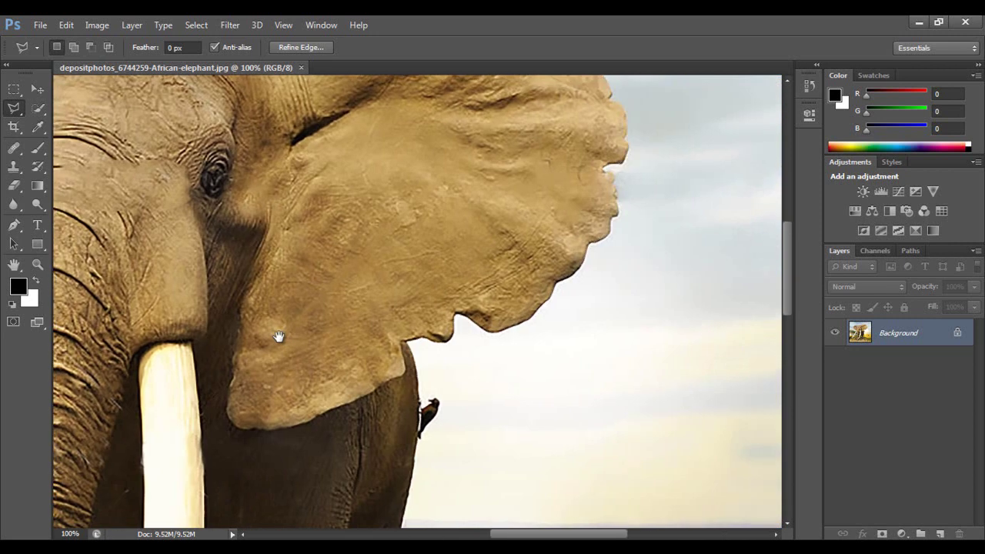
pyautogui.scroll(5, 323, 236)
pyautogui.hscroll(-3, 427, 242)
pyautogui.scroll(-2, 411, 265)
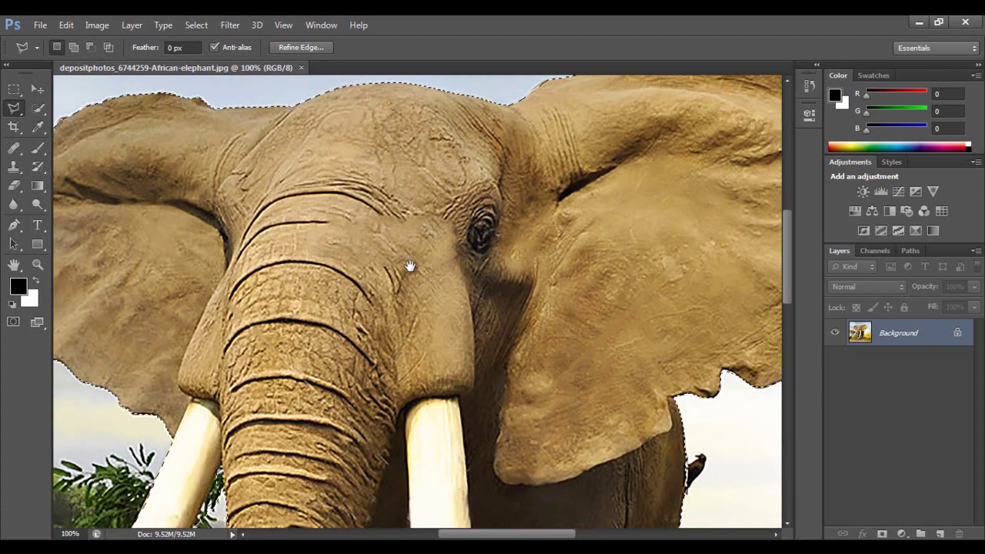
pyautogui.moveTo(410, 265)
pyautogui.mouseDown()
pyautogui.moveTo(413, 345)
pyautogui.moveTo(380, 310)
pyautogui.mouseUp()
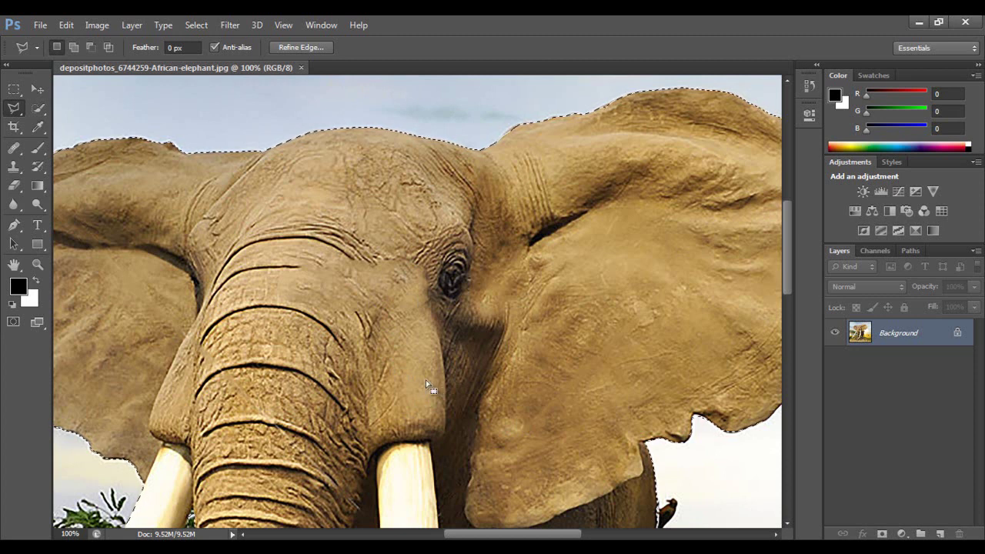
pyautogui.click(66, 24)
pyautogui.click(108, 105)
pyautogui.click(40, 24)
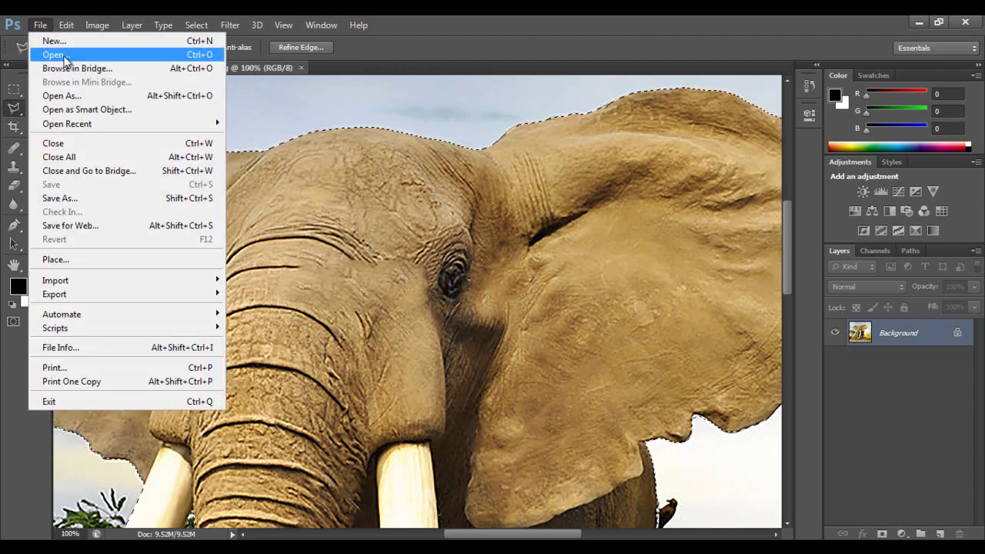
# Step: Open bai 2.psd from the Desktop, paste the elephant, and move Layer 3 above the globe
pyautogui.click(66, 55)
pyautogui.click(393, 188)
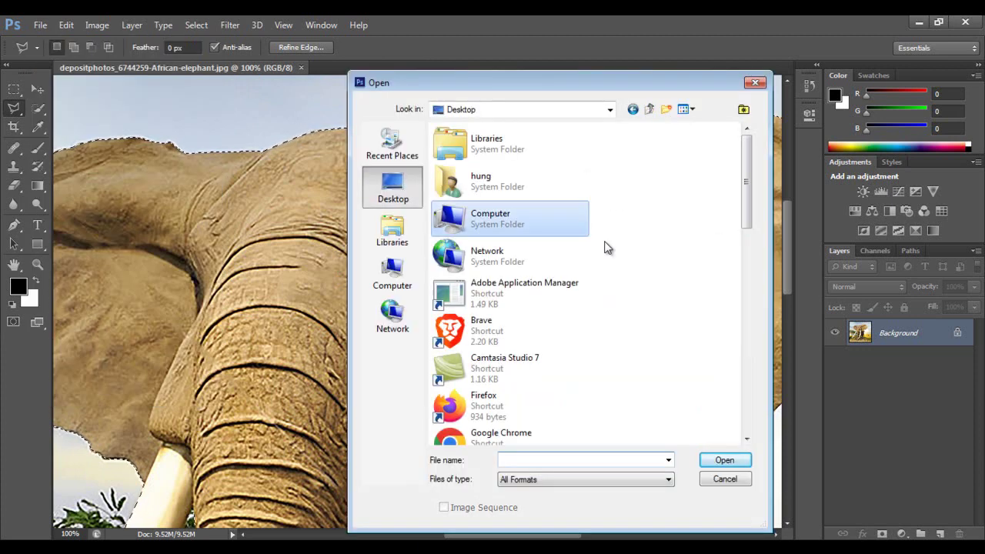
pyautogui.moveTo(746, 219); pyautogui.dragTo(758, 350)
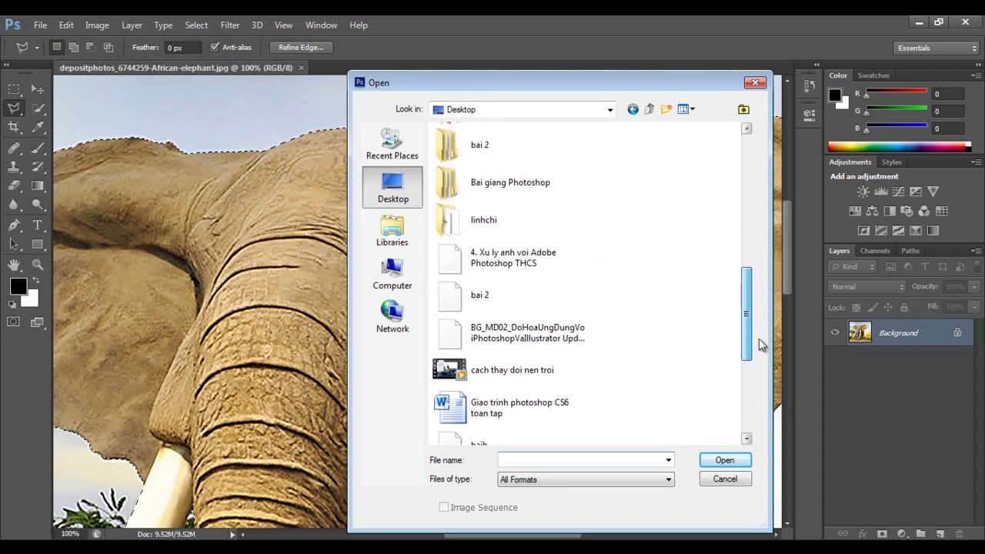
pyautogui.click(480, 254)
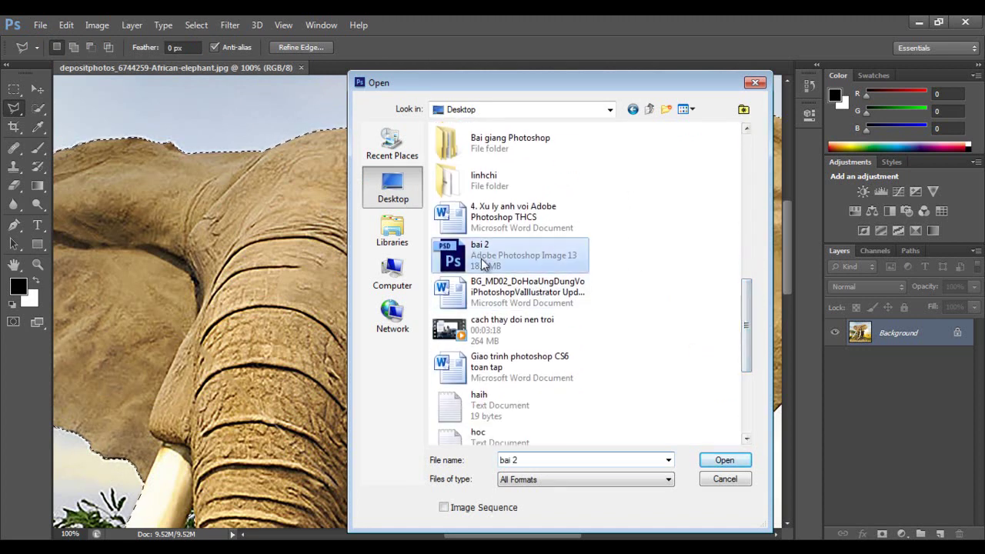
pyautogui.click(724, 461)
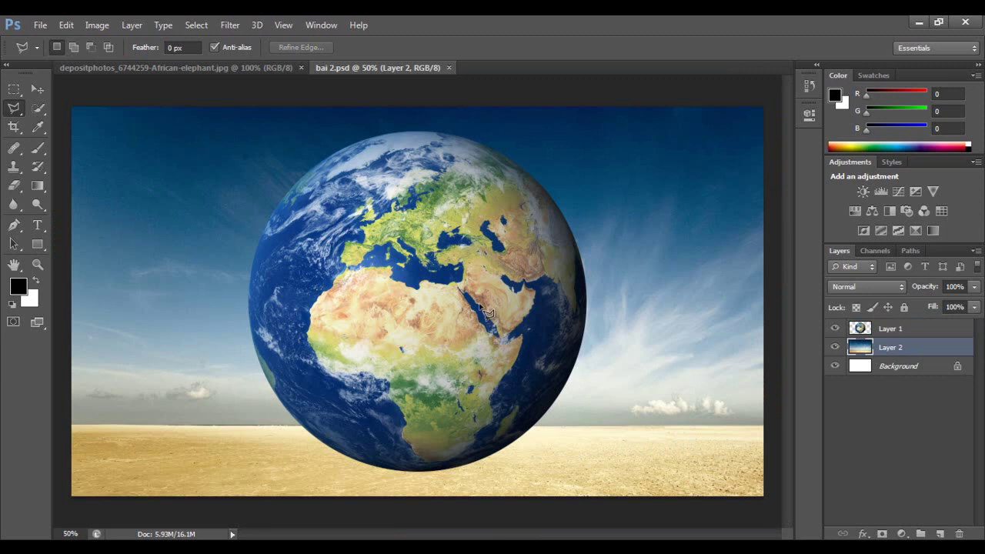
pyautogui.hotkey('ctrl', 'v')
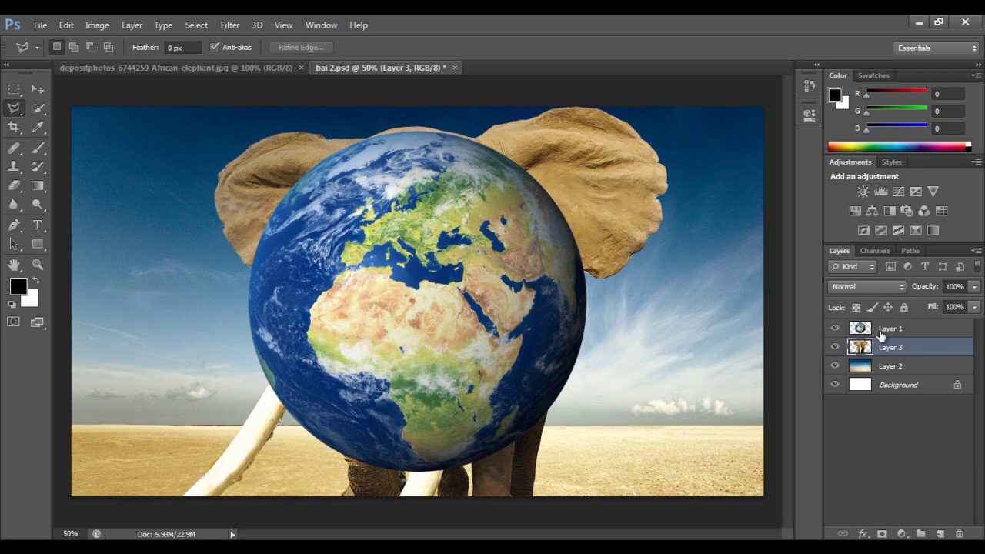
pyautogui.moveTo(891, 348); pyautogui.dragTo(892, 329)
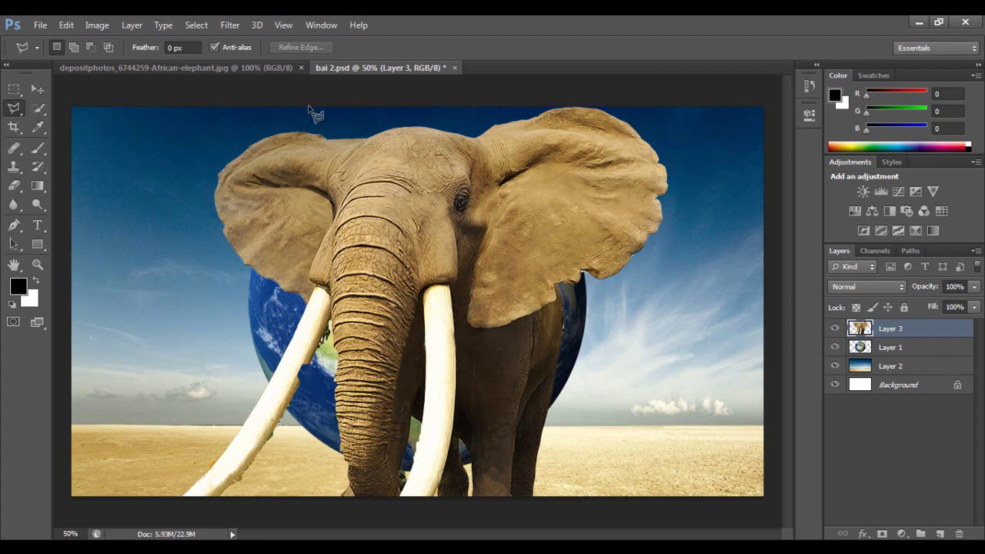
# Step: Switch back to the elephant photo and scroll down to the tusk area
pyautogui.click(245, 69)
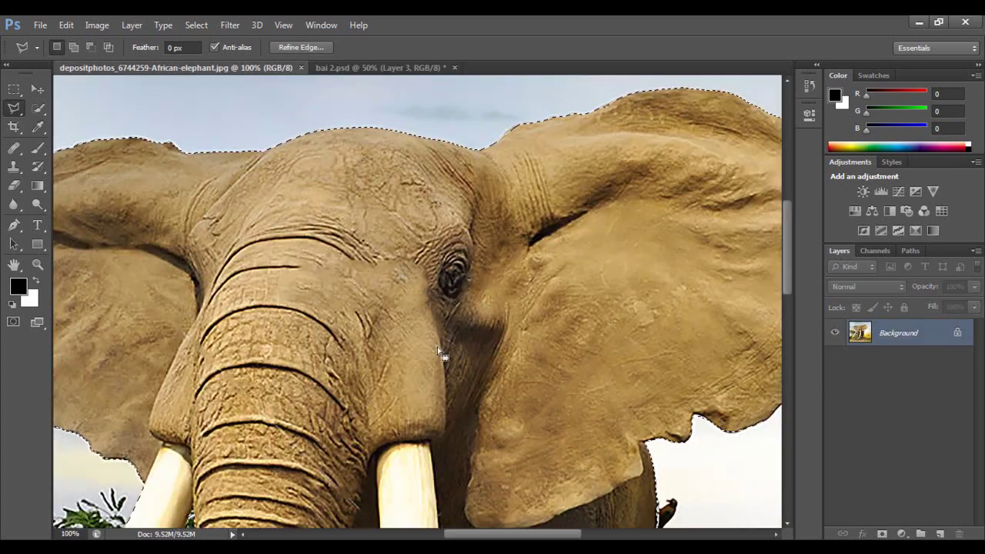
pyautogui.scroll(-3, 450, 351)
pyautogui.scroll(-3, 431, 324)
pyautogui.scroll(-3, 415, 292)
pyautogui.scroll(-3, 397, 262)
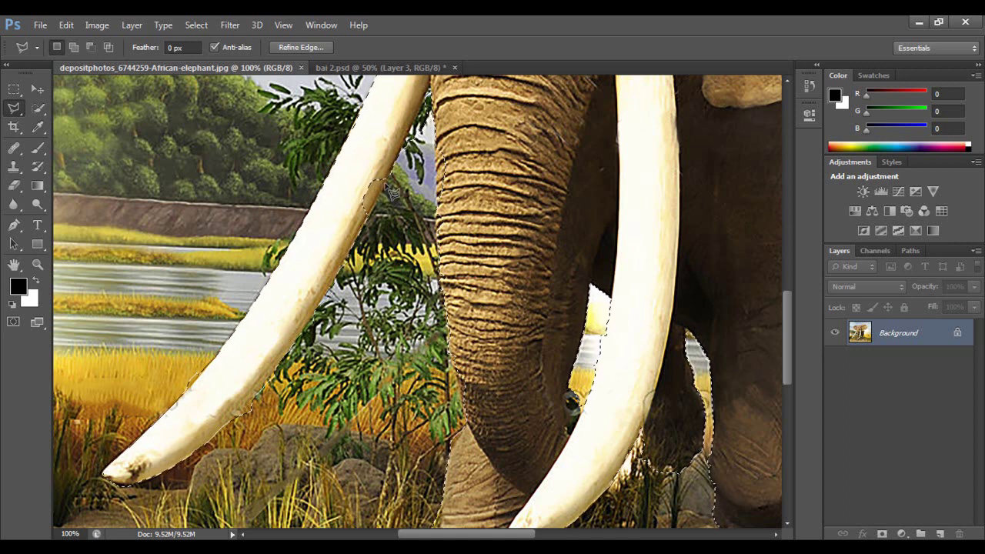
pyautogui.press('shift')
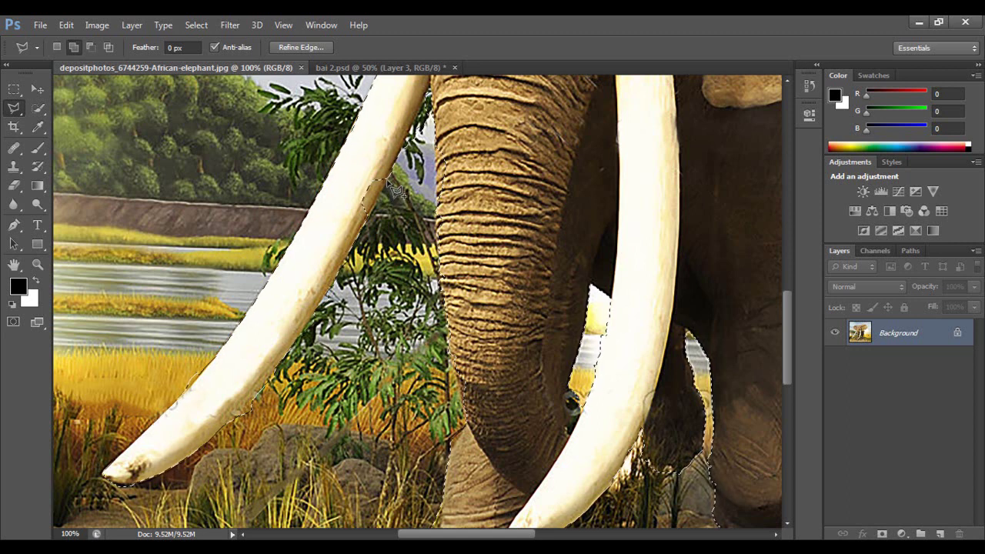
# Step: Start a Polygonal Lasso outline along the tusk, cancel it with Esc, and return to bai 2.psd
pyautogui.rightClick(14, 108)
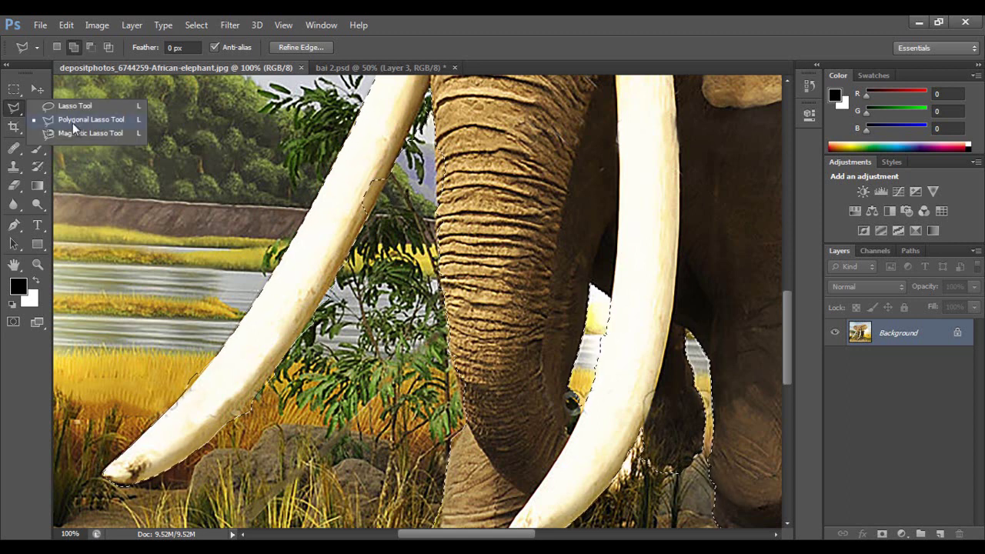
pyautogui.click(395, 190)
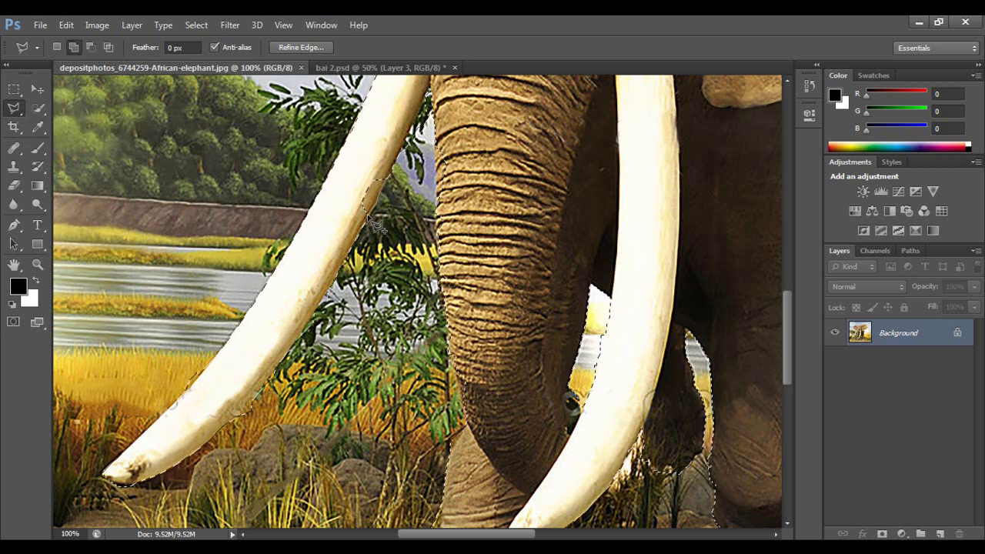
pyautogui.click(367, 214)
pyautogui.click(357, 208)
pyautogui.click(357, 188)
pyautogui.click(369, 173)
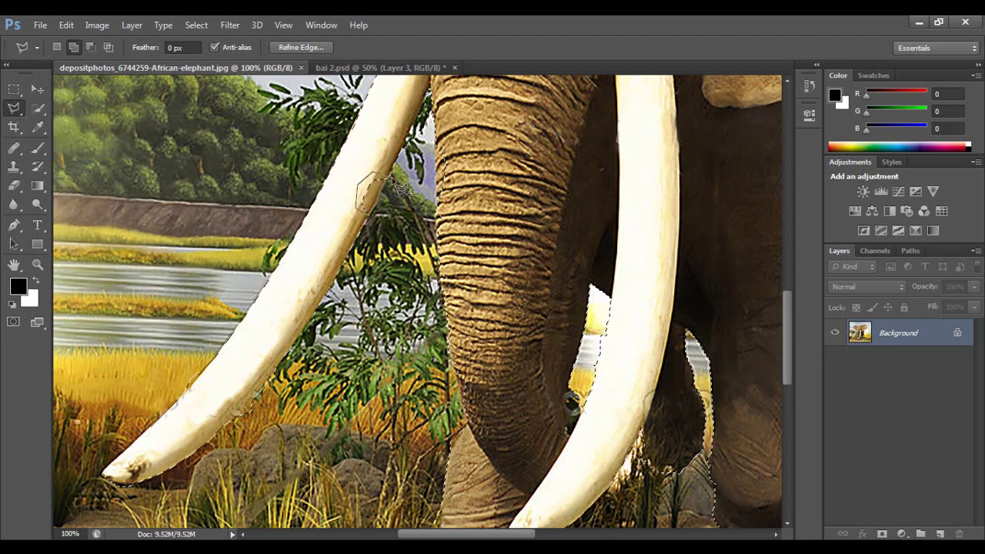
pyautogui.press('Escape')
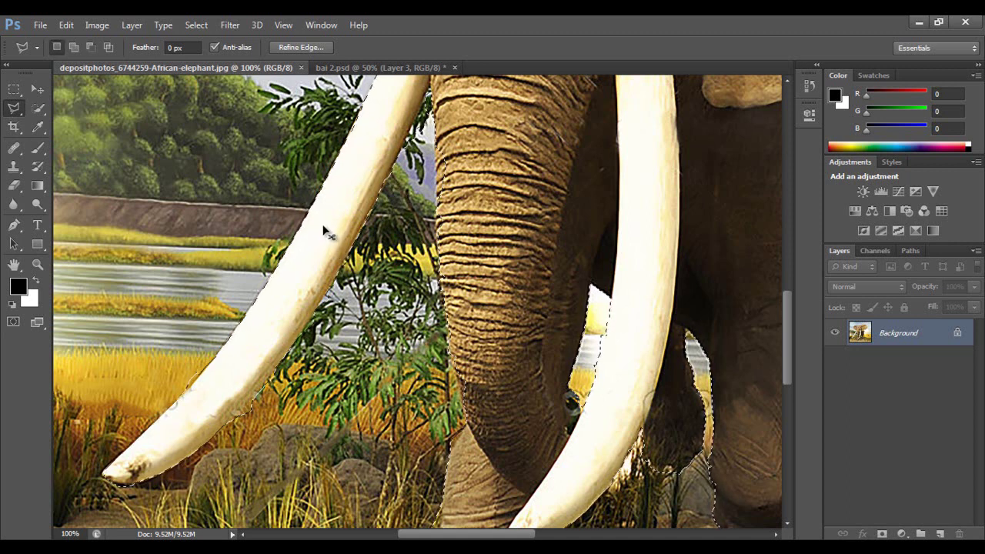
pyautogui.click(363, 68)
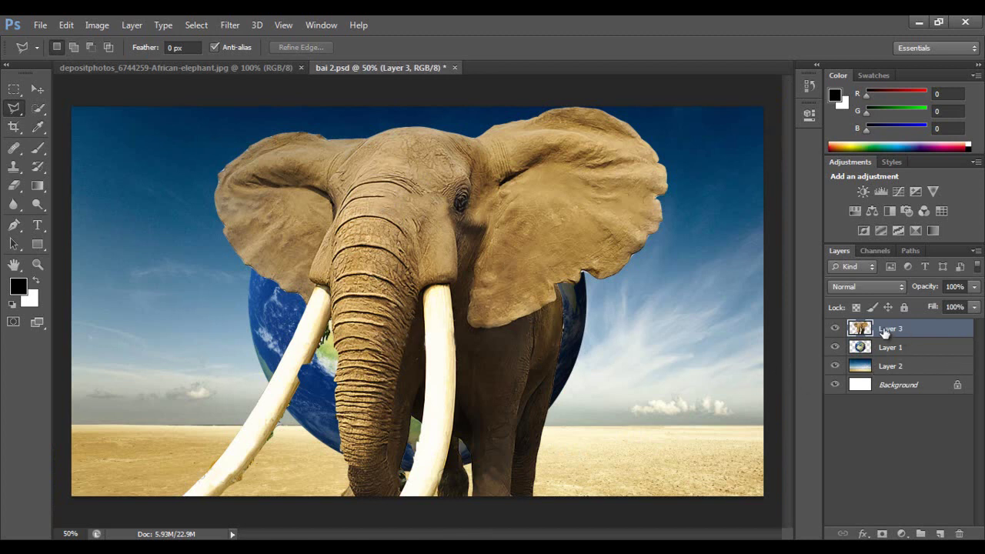
# Step: Hide Layer 3 to compare, delete it, then undo to restore the elephant layer
pyautogui.click(835, 329)
pyautogui.click(960, 535)
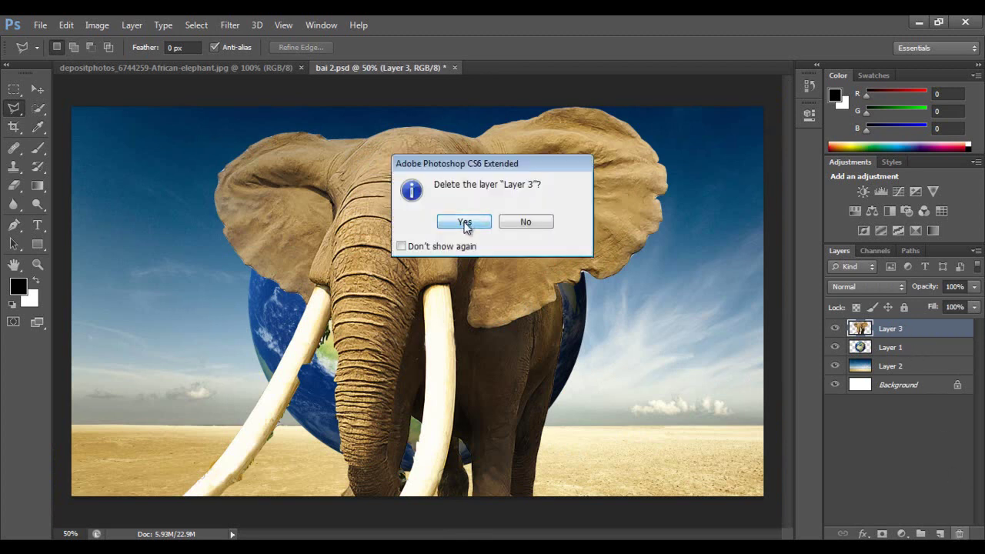
pyautogui.click(467, 225)
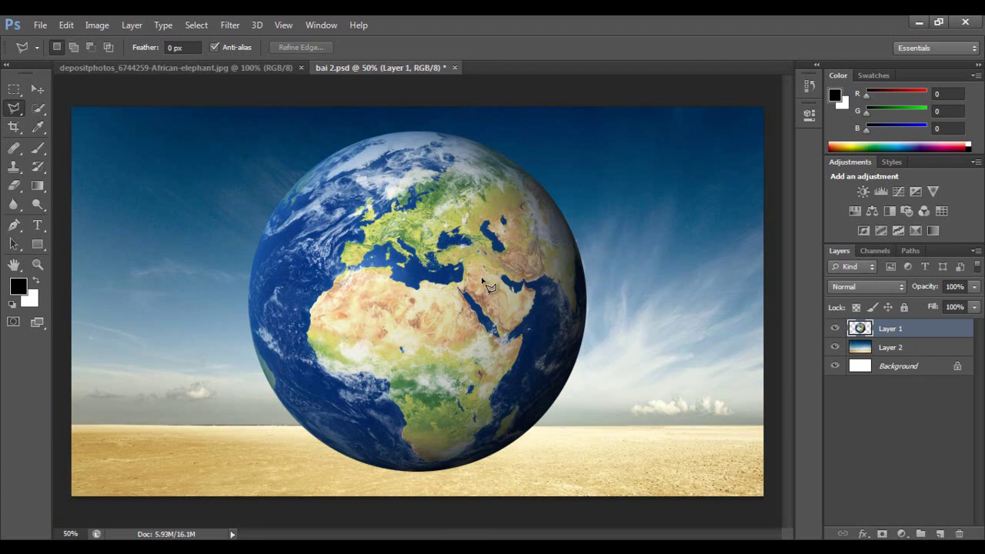
pyautogui.hotkey('ctrl', 'z')
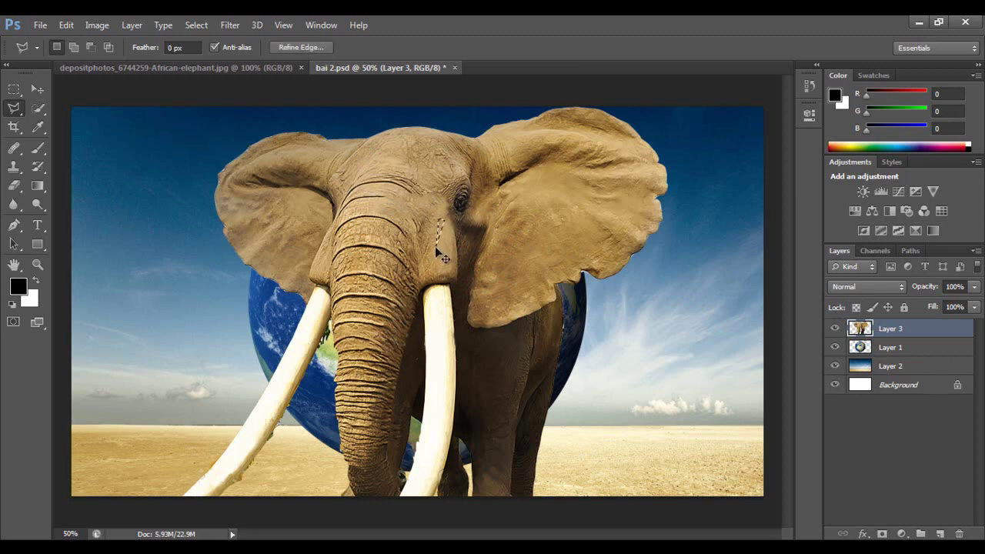
# Step: Move the elephant up so its tusk tips and feet show, then return to the elephant JPG
pyautogui.click(40, 91)
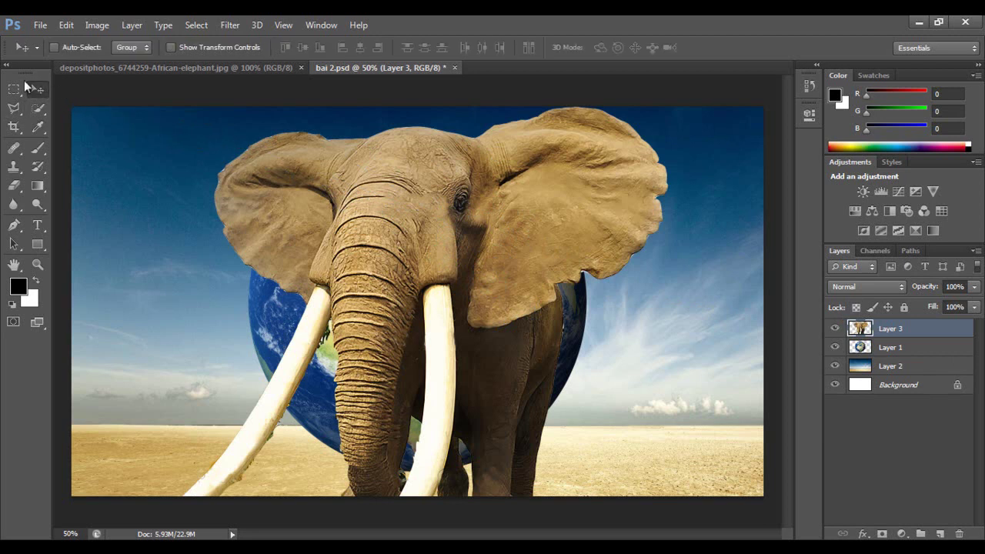
pyautogui.moveTo(379, 343)
pyautogui.mouseDown()
pyautogui.moveTo(378, 256)
pyautogui.moveTo(416, 181)
pyautogui.mouseUp()
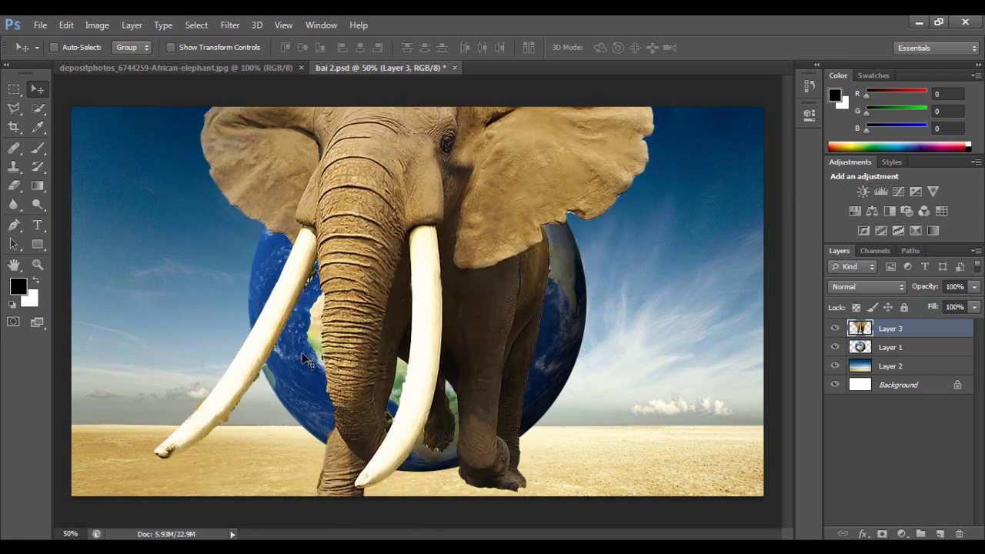
pyautogui.moveTo(487, 215); pyautogui.dragTo(462, 238)
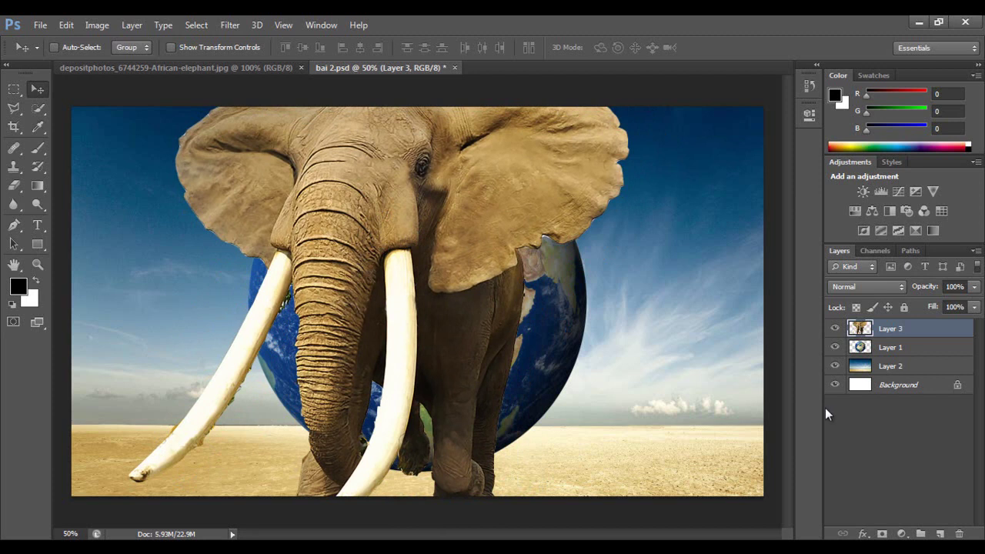
pyautogui.click(199, 66)
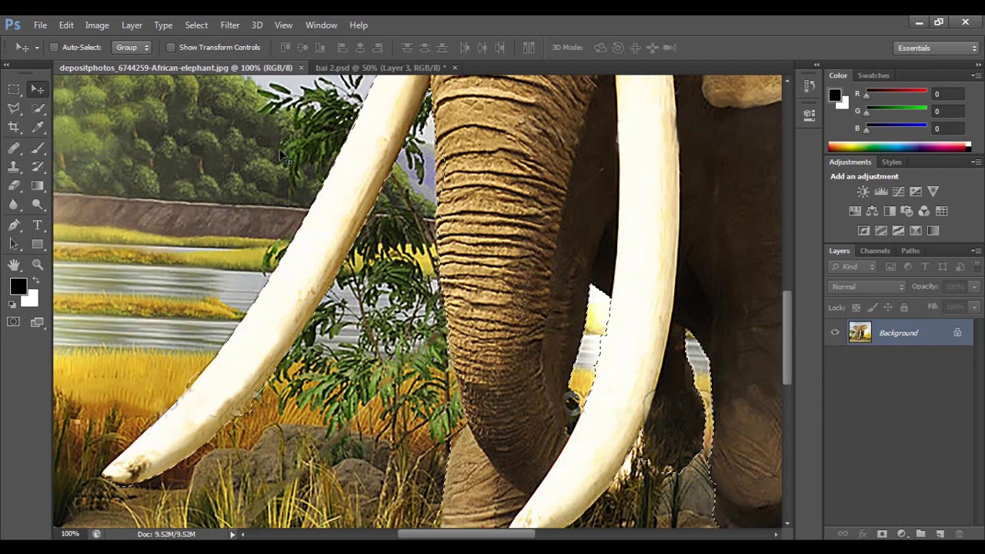
# Step: Choose the Magnetic Lasso Tool and edit its Width field, kept at 10 px
pyautogui.moveTo(16, 108); pyautogui.dragTo(103, 136)
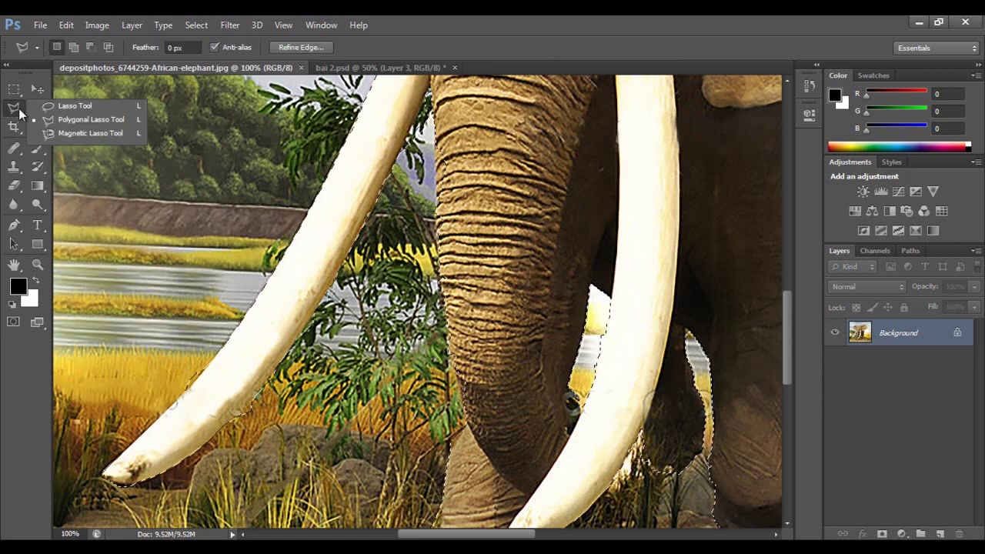
pyautogui.click(102, 137)
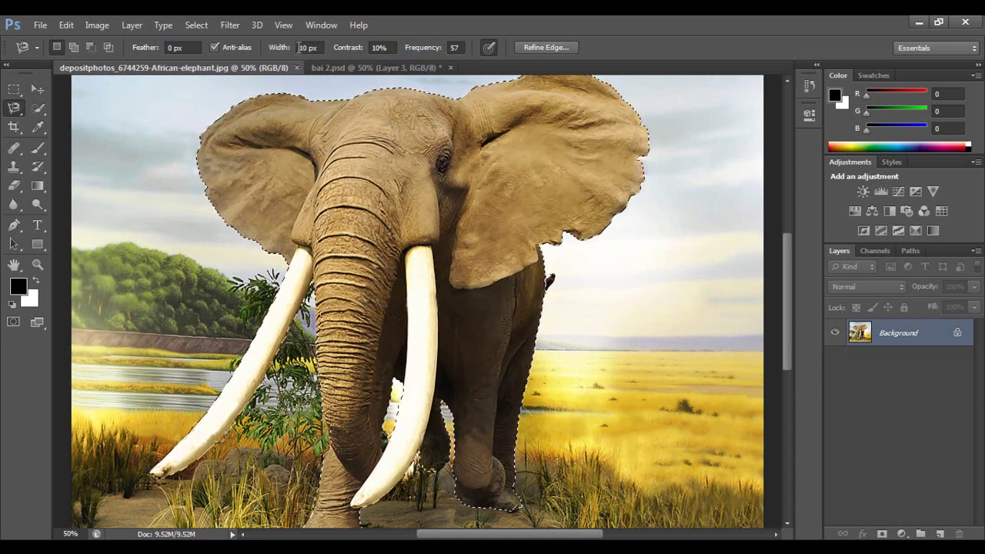
pyautogui.click(311, 48)
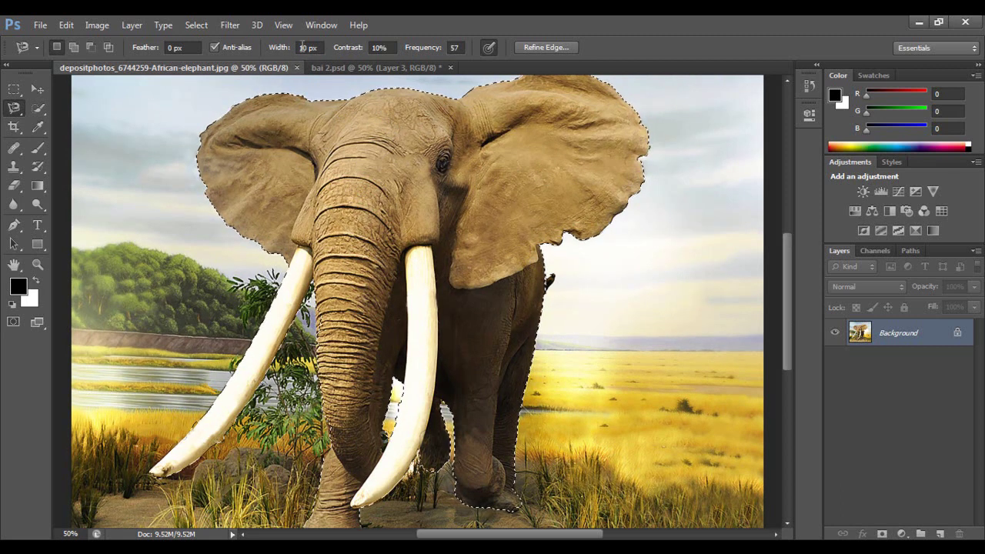
pyautogui.click(320, 48)
pyautogui.press('Return')
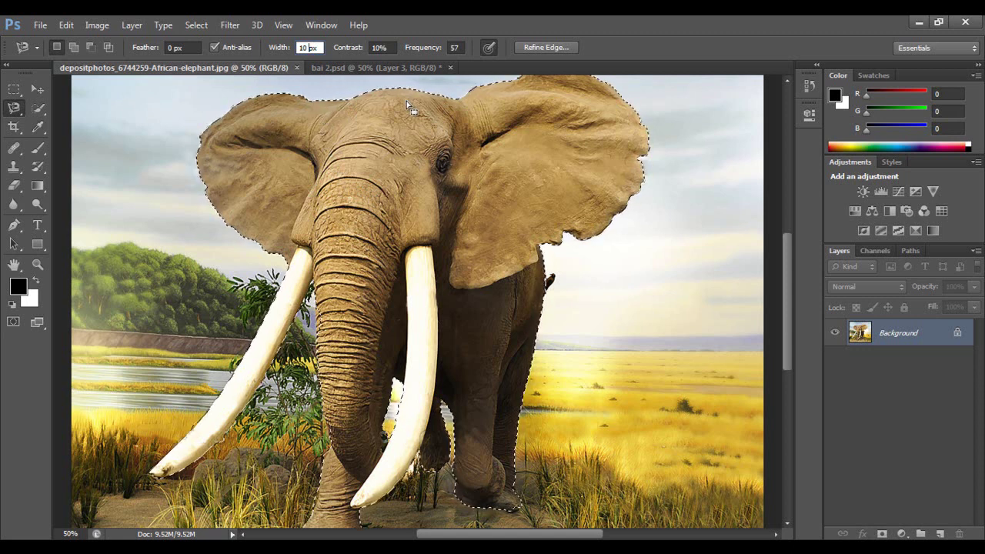
pyautogui.click(384, 46)
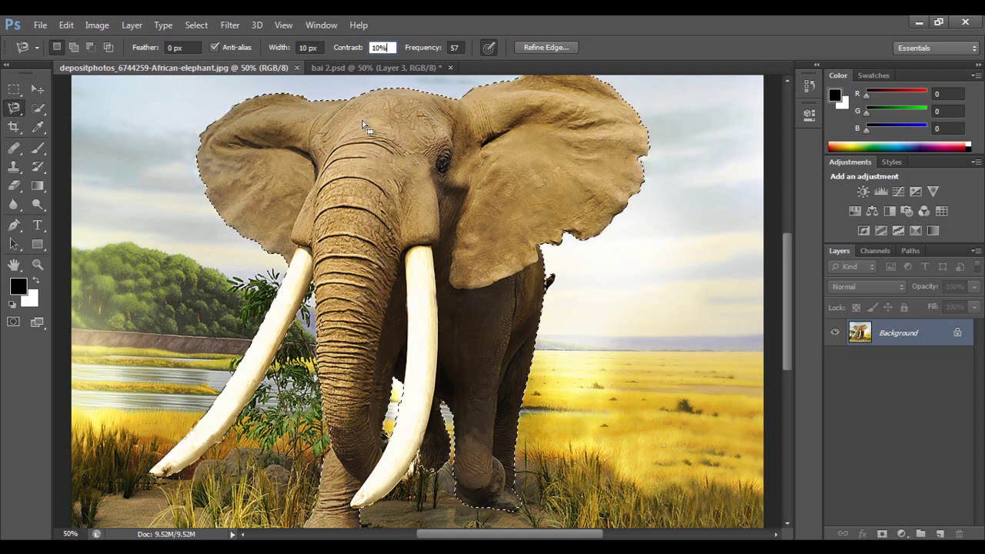
pyautogui.moveTo(787, 286)
pyautogui.mouseDown()
pyautogui.moveTo(787, 264)
pyautogui.moveTo(786, 295)
pyautogui.moveTo(796, 283)
pyautogui.mouseUp()
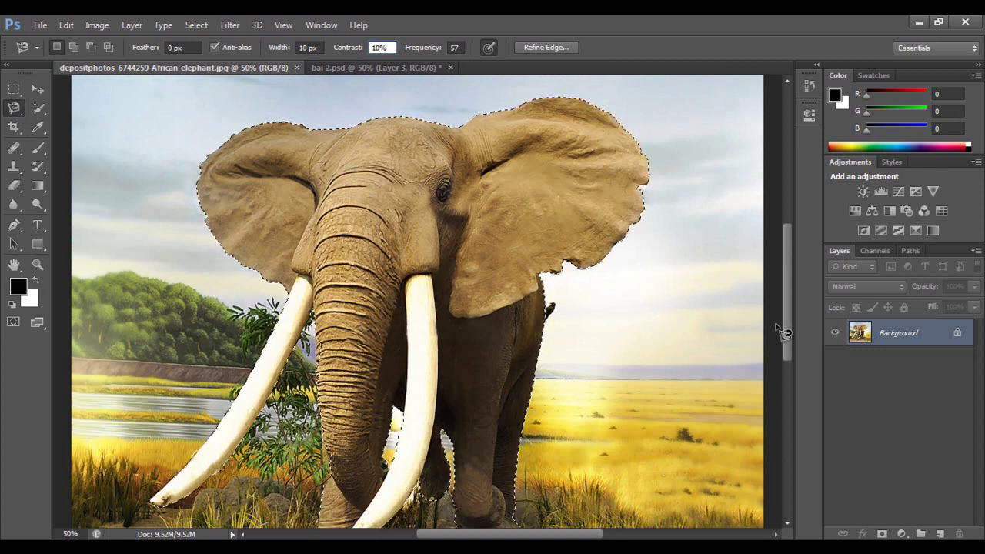
pyautogui.moveTo(791, 295); pyautogui.dragTo(789, 291)
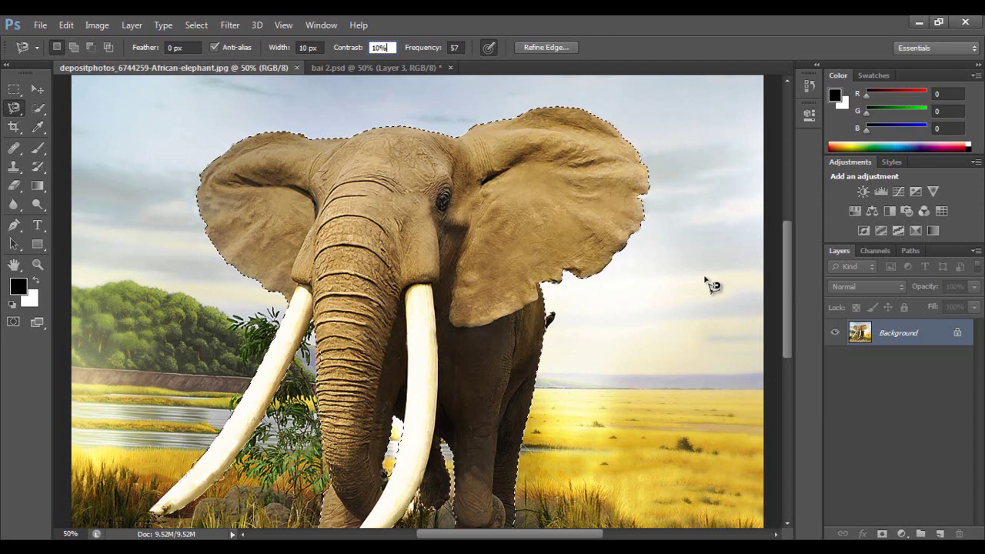
pyautogui.rightClick(12, 112)
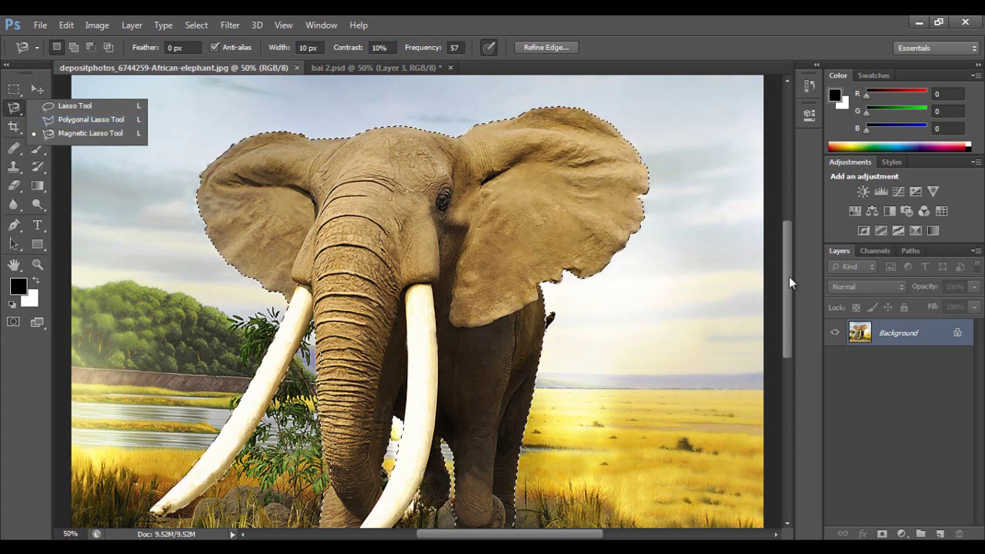
pyautogui.moveTo(789, 277); pyautogui.dragTo(791, 316)
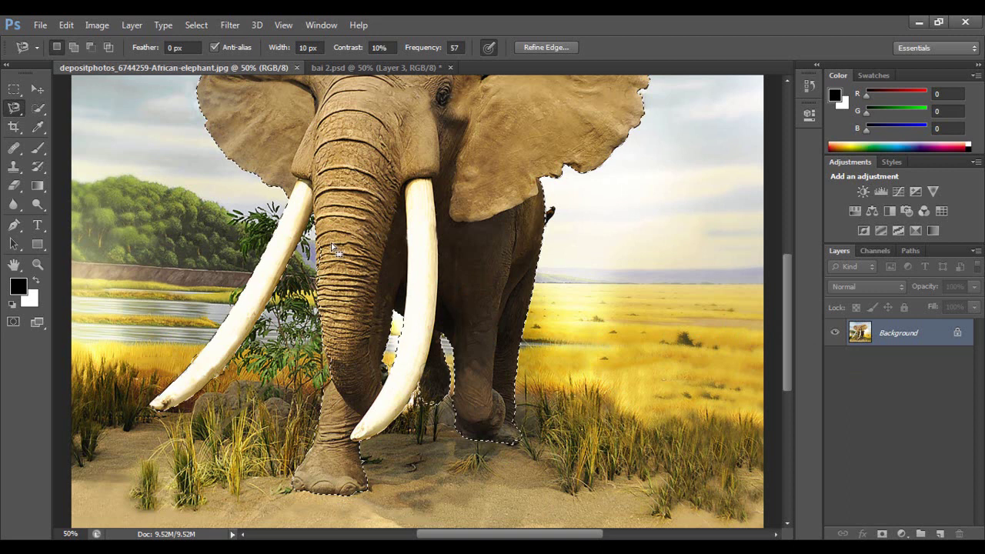
pyautogui.moveTo(784, 346); pyautogui.dragTo(786, 323)
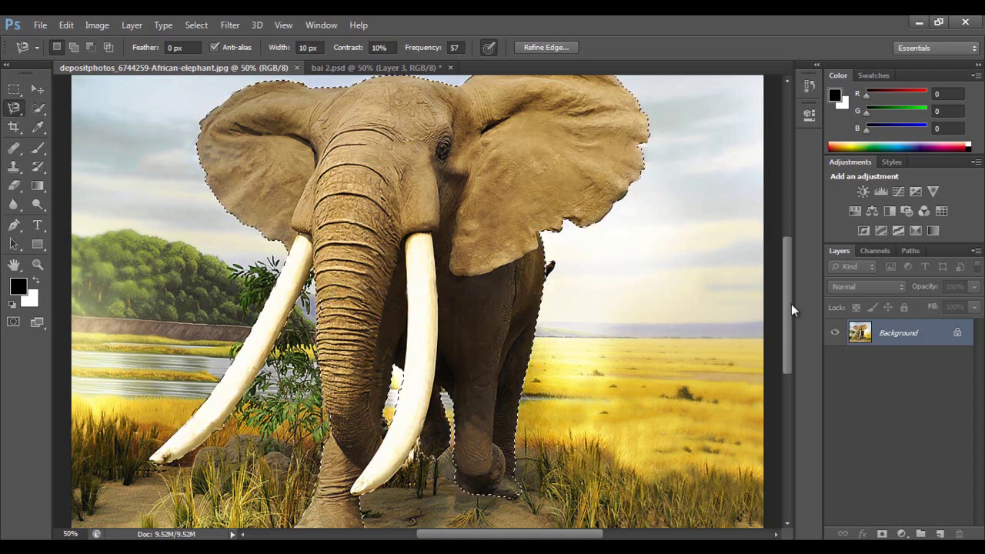
pyautogui.moveTo(789, 305); pyautogui.dragTo(789, 280)
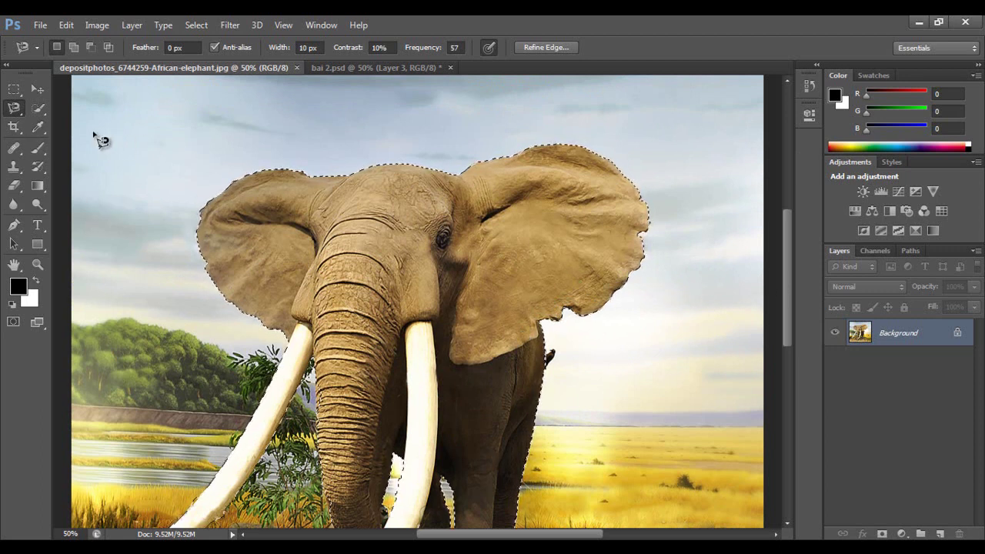
pyautogui.rightClick(19, 112)
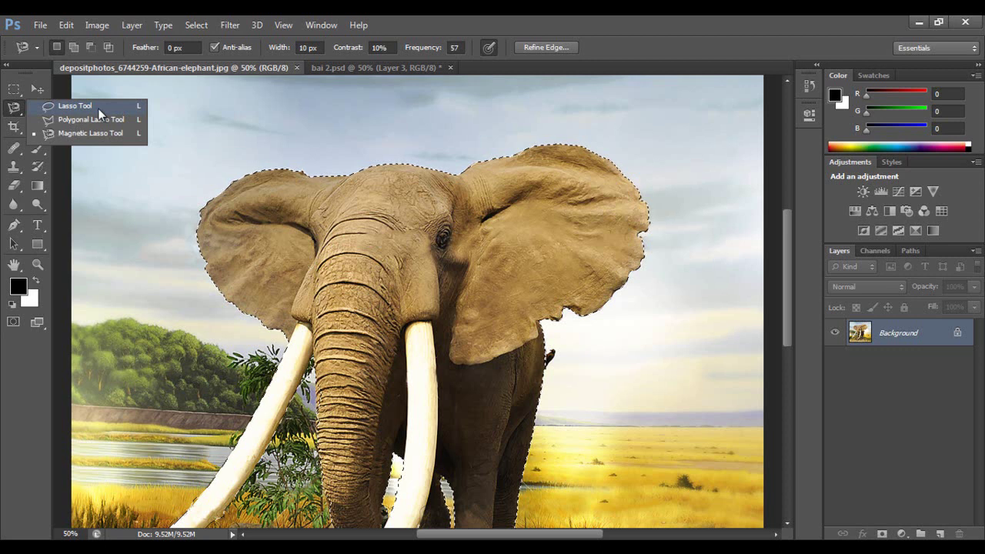
pyautogui.click(10, 111)
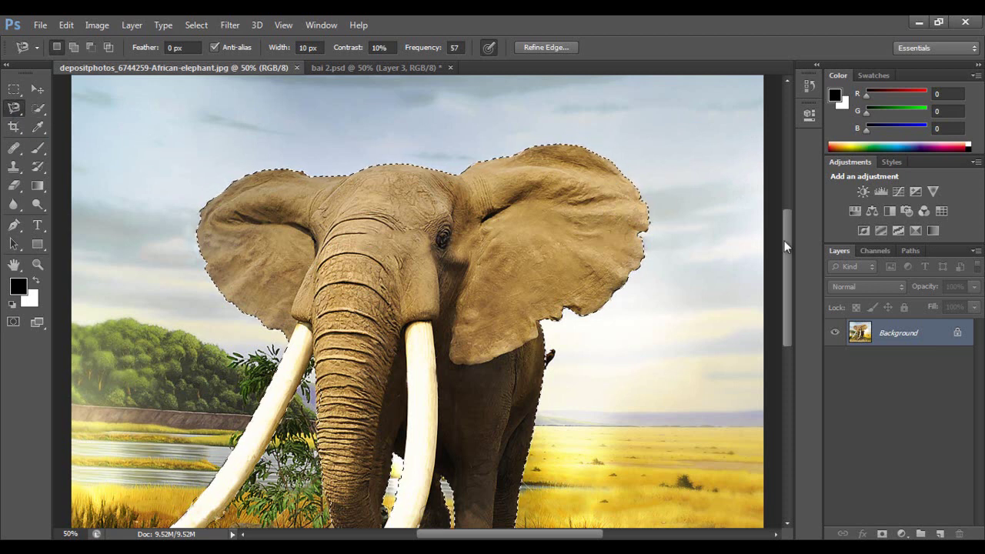
pyautogui.moveTo(787, 240); pyautogui.dragTo(792, 274)
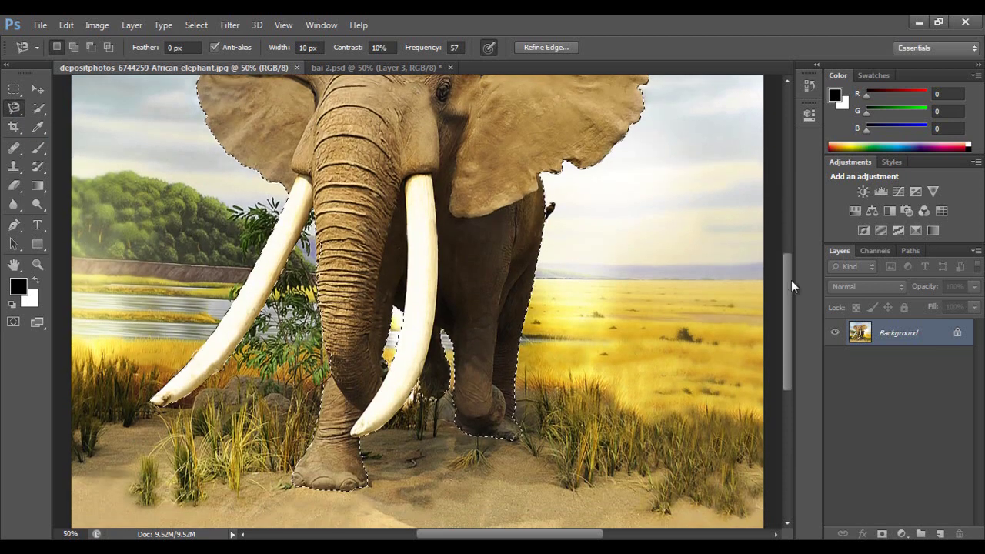